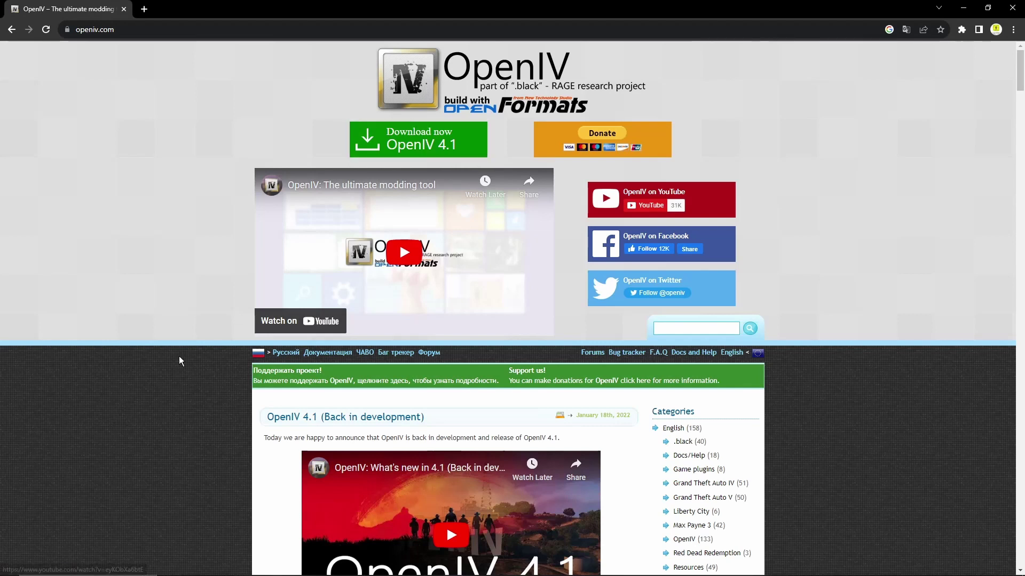
# Launch OpenIV from Windows search and pick Grand Theft Auto V for Windows
pyautogui.press('super')
pyautogui.write('op')
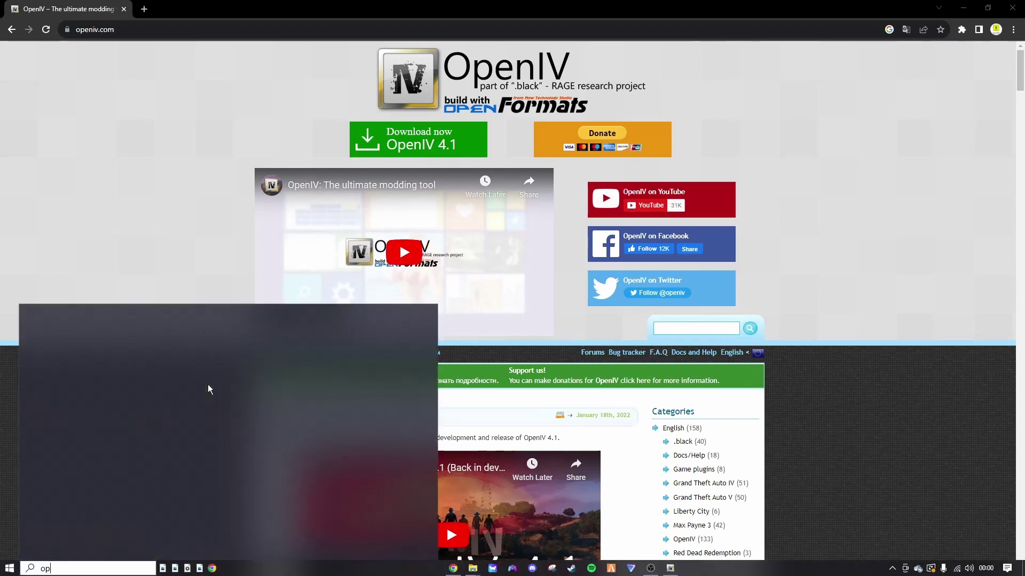
pyautogui.write('eniv')
pyautogui.press('Return')
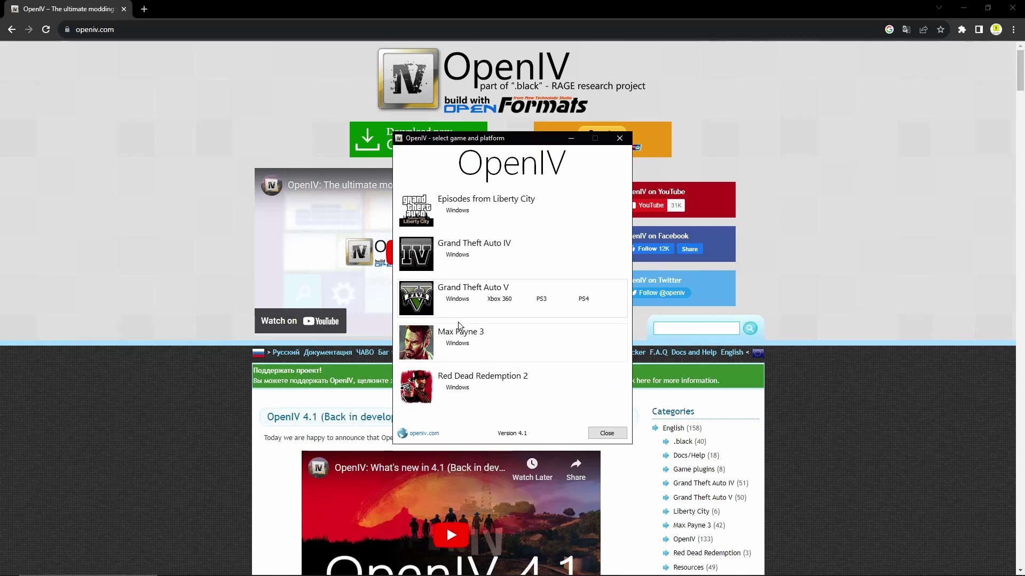
pyautogui.moveTo(472, 143); pyautogui.dragTo(643, 56)
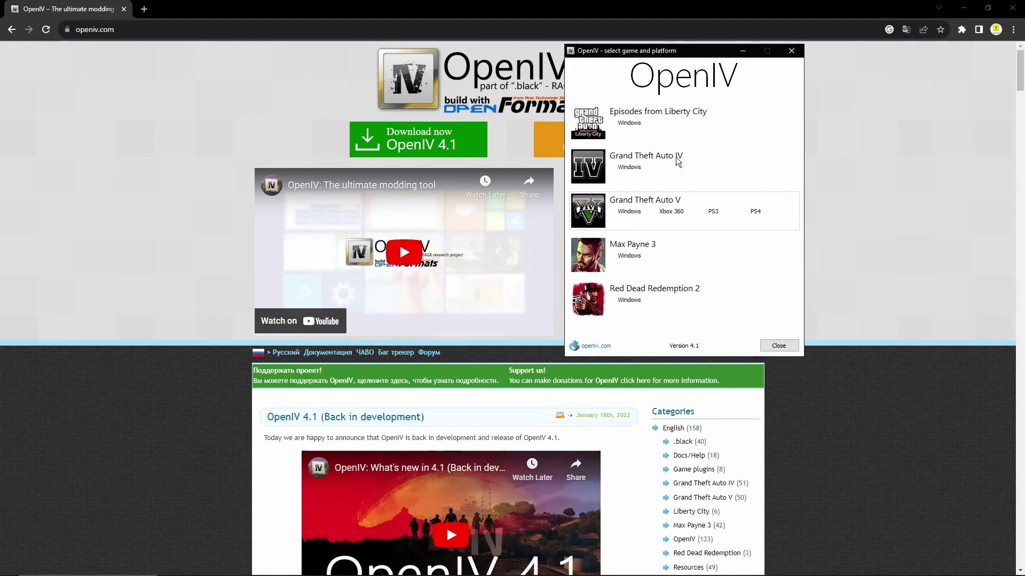
pyautogui.click(629, 212)
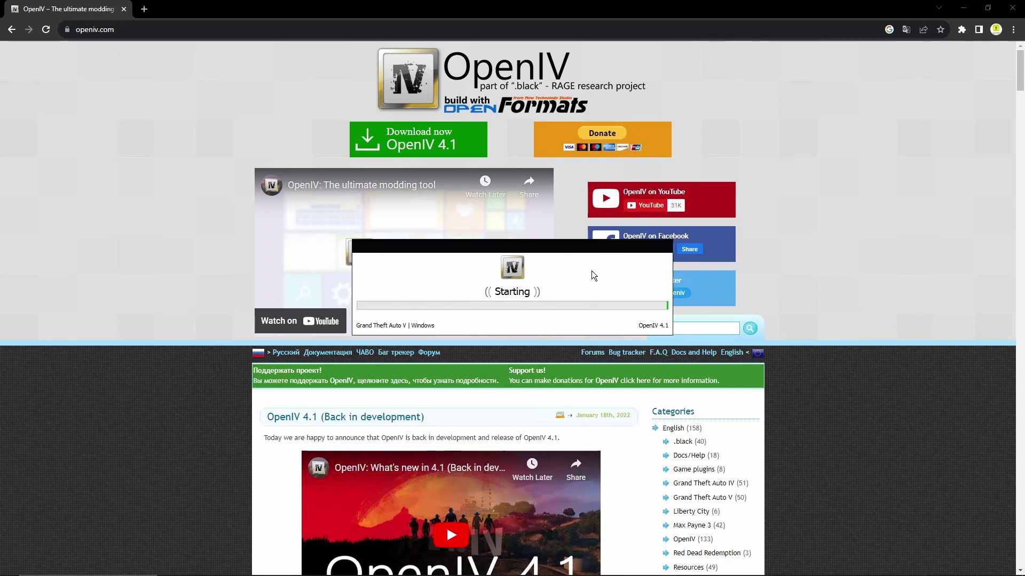
pyautogui.moveTo(555, 249); pyautogui.dragTo(542, 169)
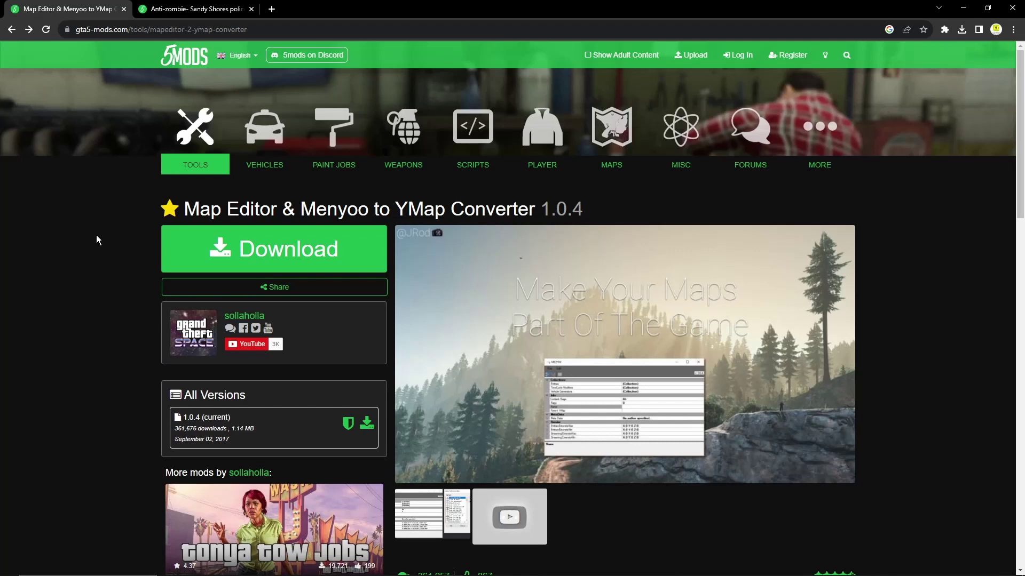
# Download the ME2YM converter zip from gta5-mods and open 440c88-ME2YM (1).zip
pyautogui.click(282, 245)
pyautogui.click(551, 289)
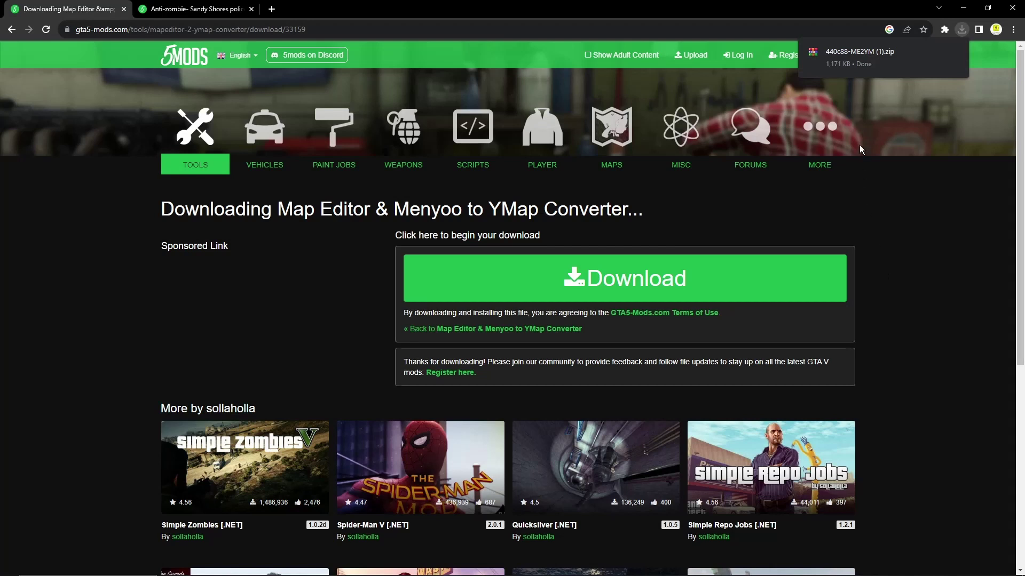
pyautogui.click(845, 51)
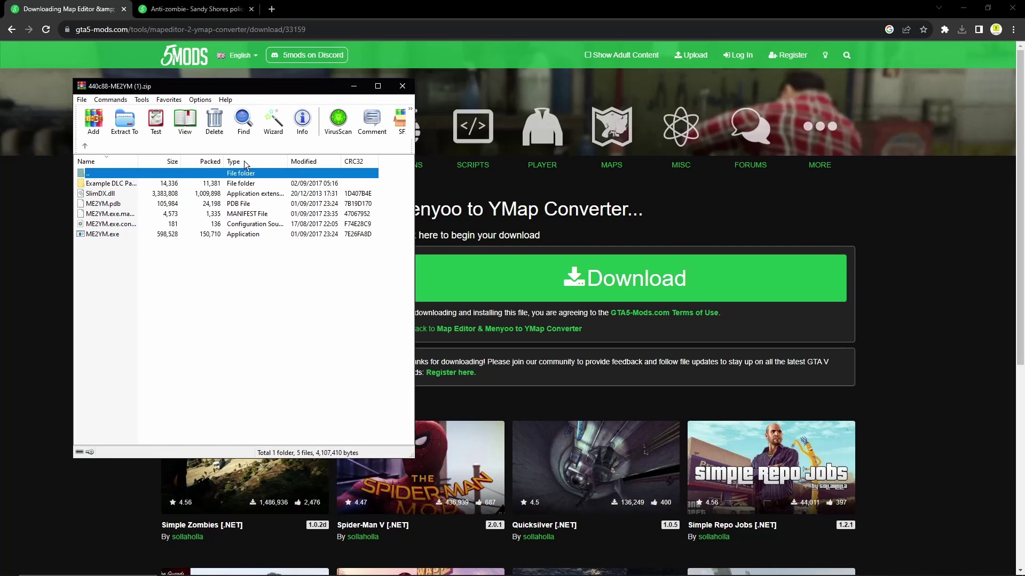
# Copy all the converter archive files into the Tutorial folder and close the archive
pyautogui.moveTo(224, 91); pyautogui.dragTo(222, 89)
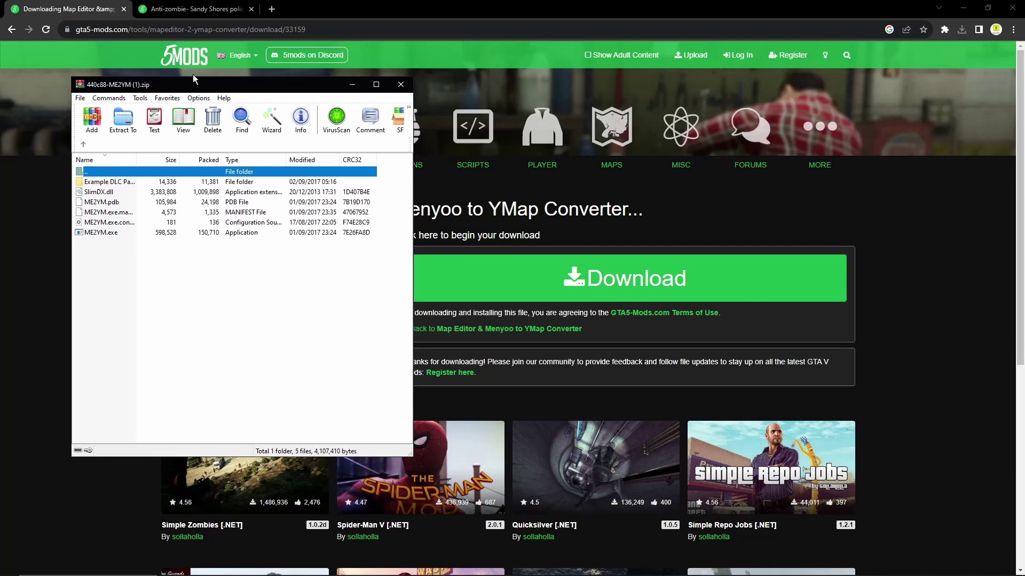
pyautogui.moveTo(143, 274); pyautogui.dragTo(114, 183)
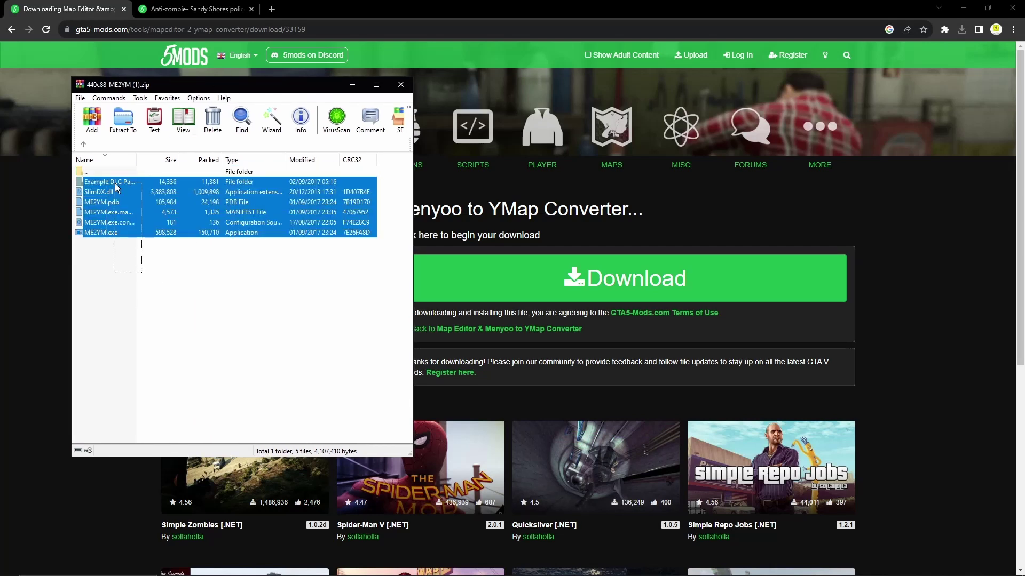
pyautogui.click(188, 351)
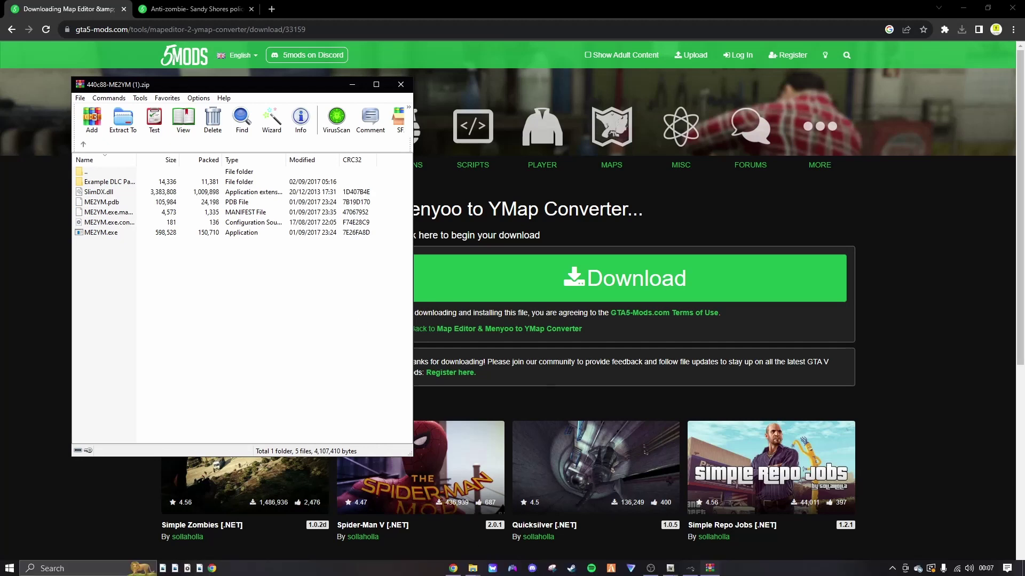
pyautogui.click(472, 569)
pyautogui.click(559, 524)
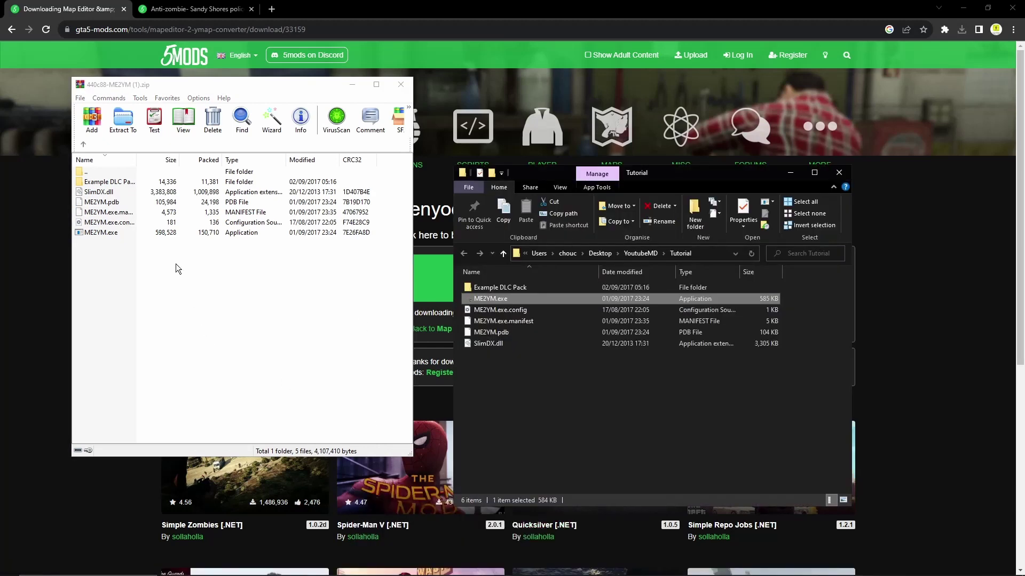
pyautogui.moveTo(136, 281); pyautogui.dragTo(110, 179)
pyautogui.moveTo(110, 182); pyautogui.dragTo(526, 416)
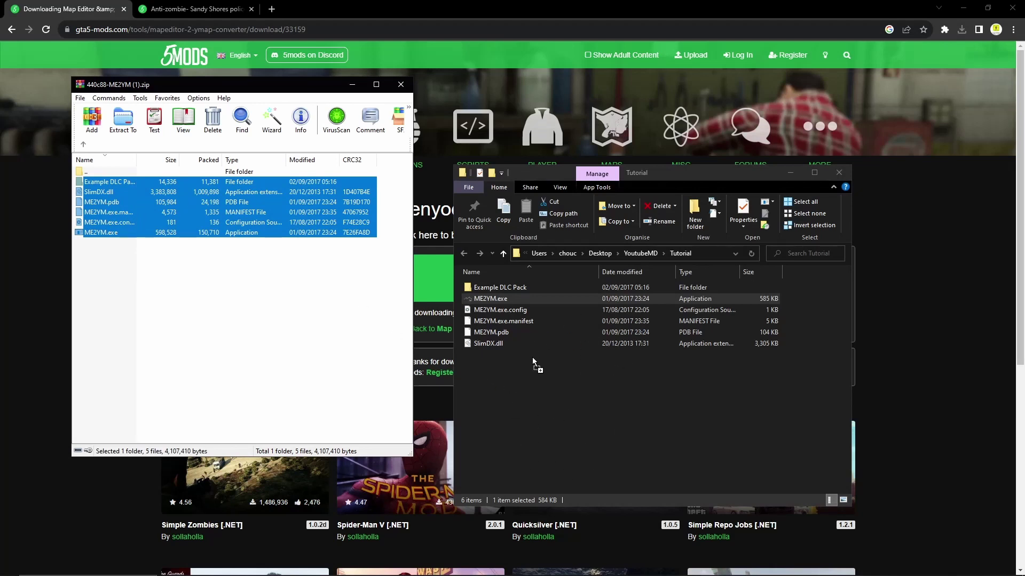
pyautogui.moveTo(589, 395); pyautogui.dragTo(249, 314)
pyautogui.click(380, 319)
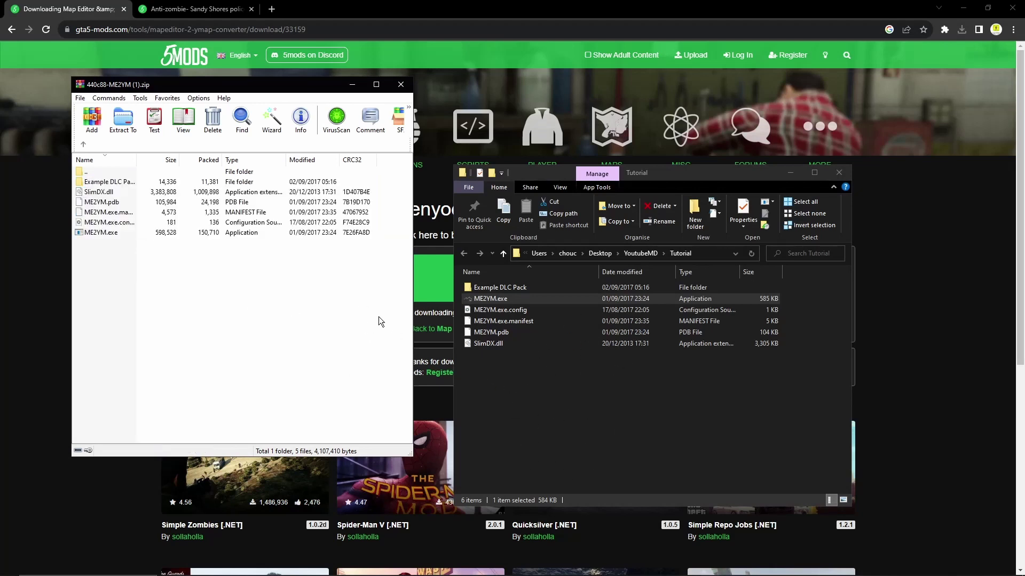
pyautogui.click(400, 84)
# Bring up ME2YM from the Tutorial folder and switch to the Anti-zombie Sandy Shores map page
pyautogui.moveTo(523, 406); pyautogui.dragTo(491, 300)
pyautogui.click(489, 300)
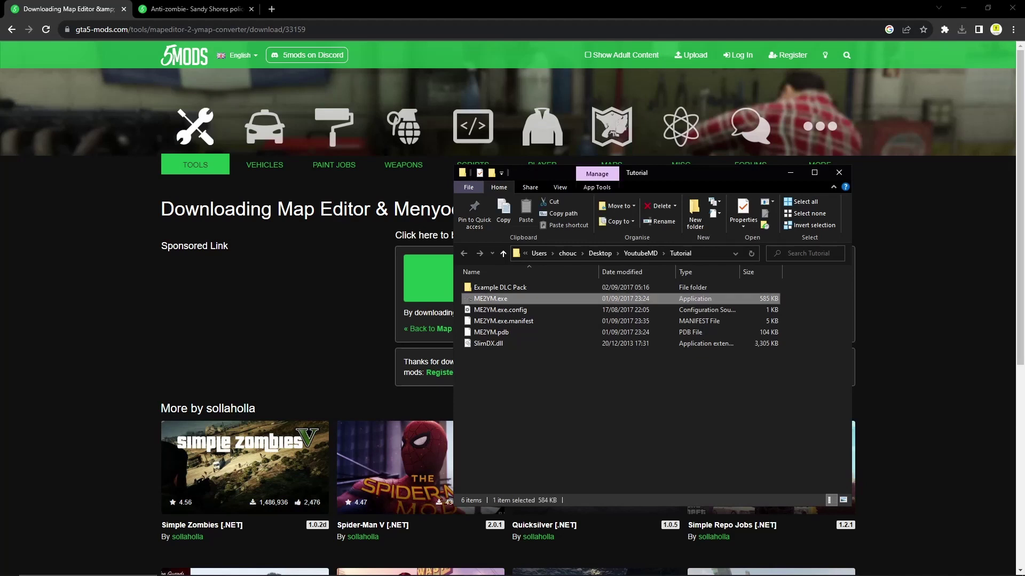
pyautogui.click(690, 569)
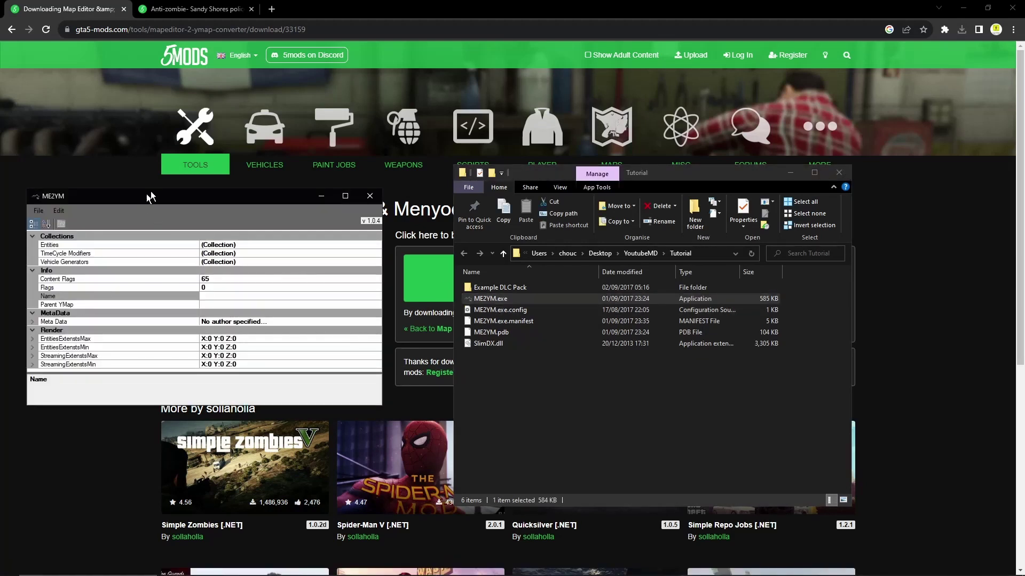
pyautogui.moveTo(140, 198); pyautogui.dragTo(206, 149)
pyautogui.click(196, 7)
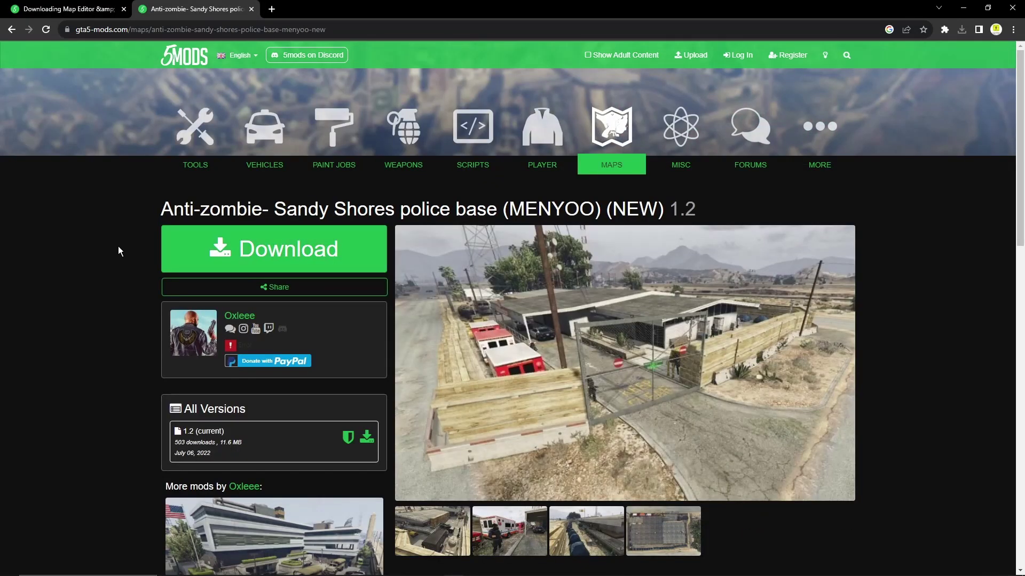
# Download the Sandy Shores map zip and extract Anti-zombie-base-sandyshores.xml into Downloads, replacing the old copy
pyautogui.click(267, 250)
pyautogui.click(516, 262)
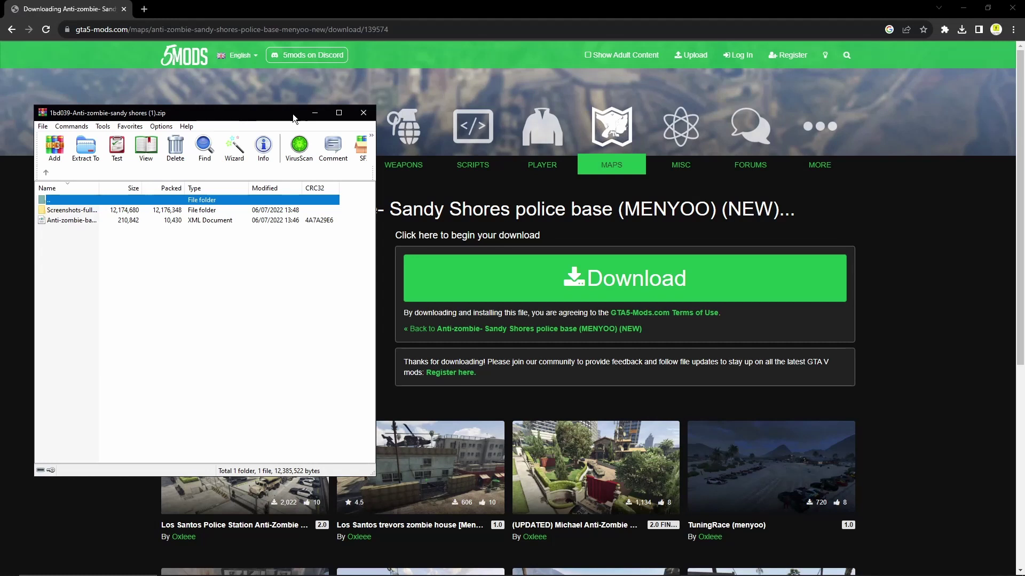
pyautogui.moveTo(145, 245); pyautogui.dragTo(204, 222)
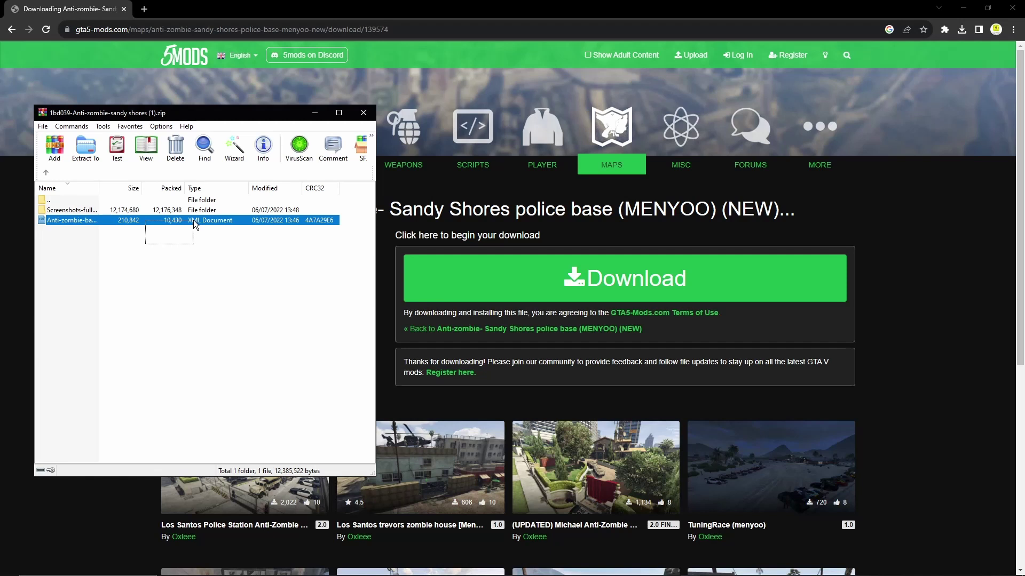
pyautogui.moveTo(191, 222); pyautogui.dragTo(748, 296)
pyautogui.click(520, 214)
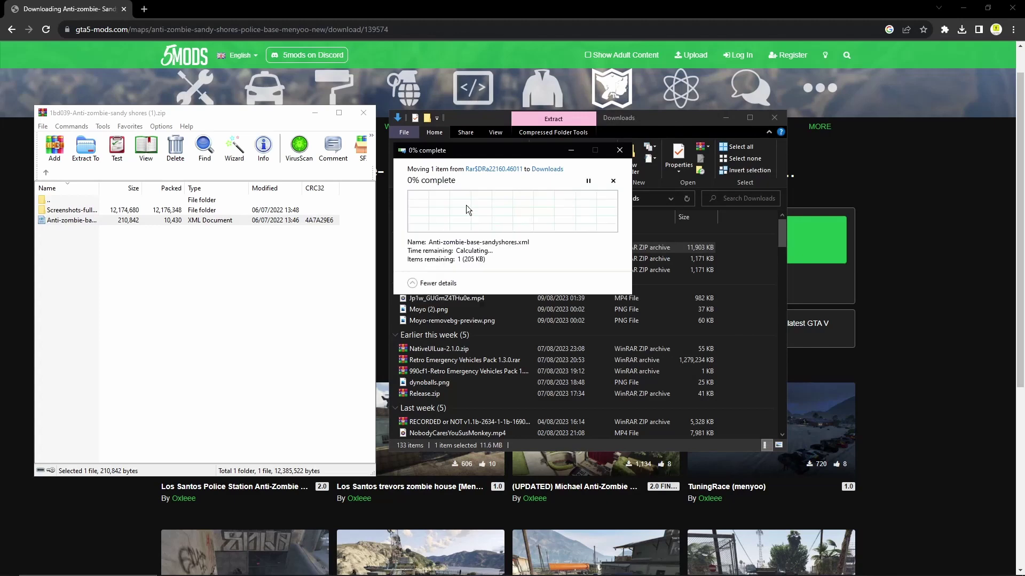
pyautogui.click(253, 336)
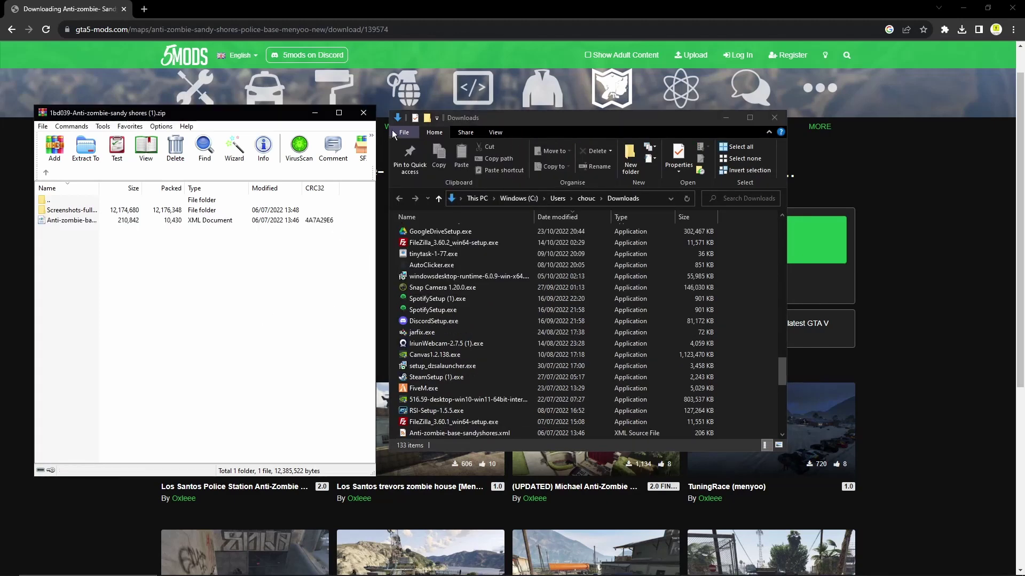
pyautogui.click(363, 113)
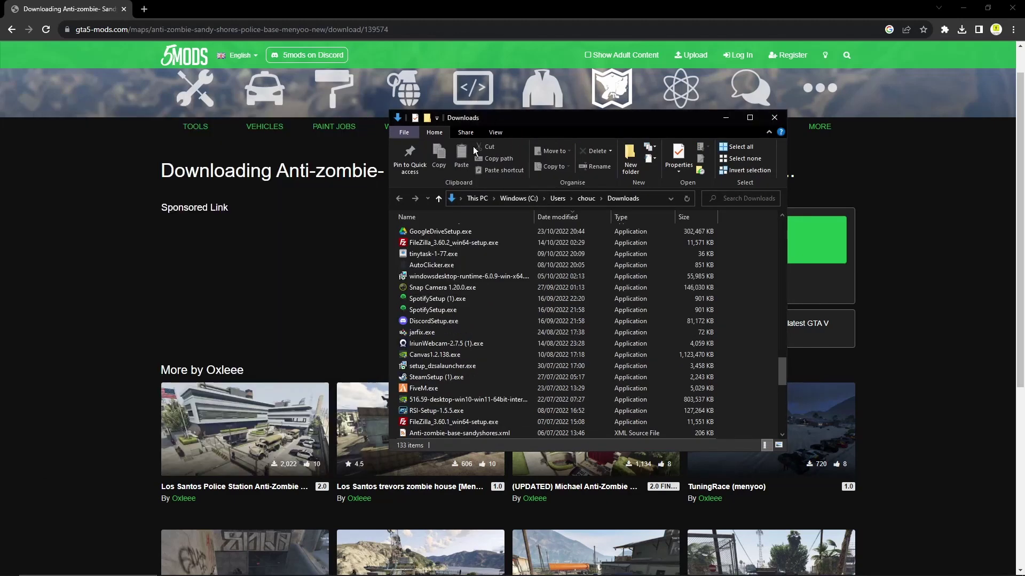
# Launch ME2YM and open the Anti-zombie-base-sandyshores.xml map file
pyautogui.click(10, 568)
pyautogui.write('me2ym')
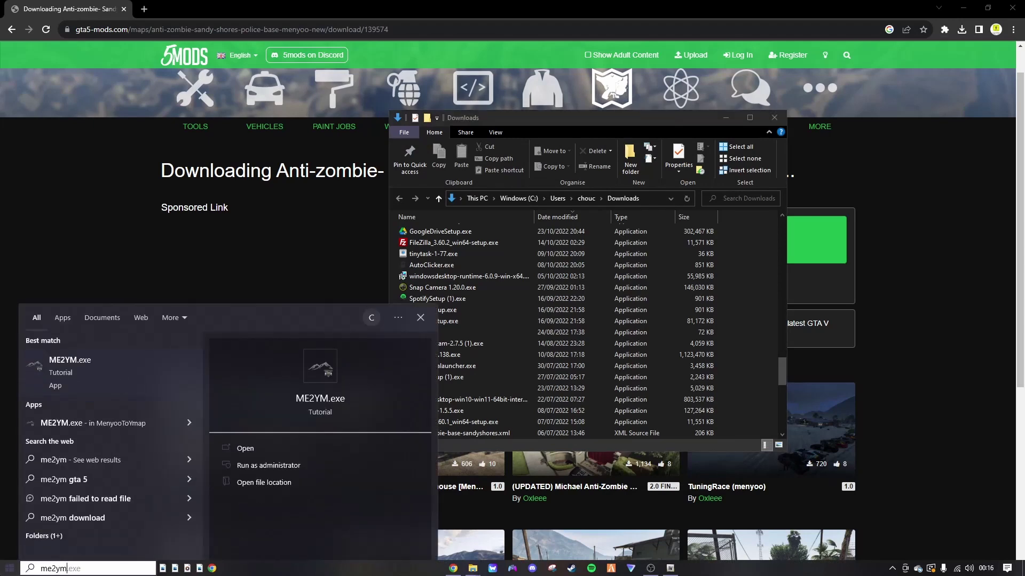
pyautogui.press('Return')
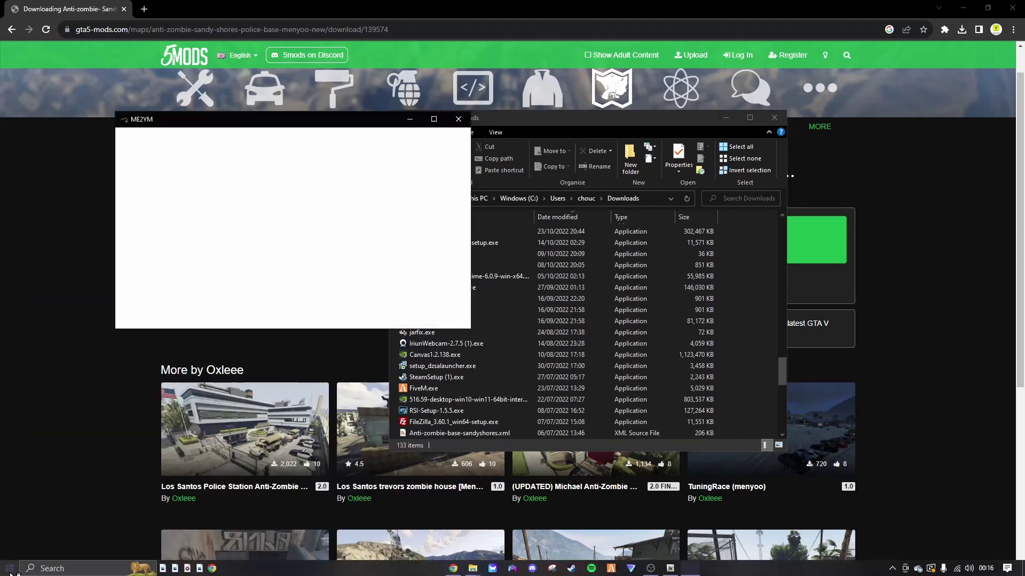
pyautogui.click(127, 134)
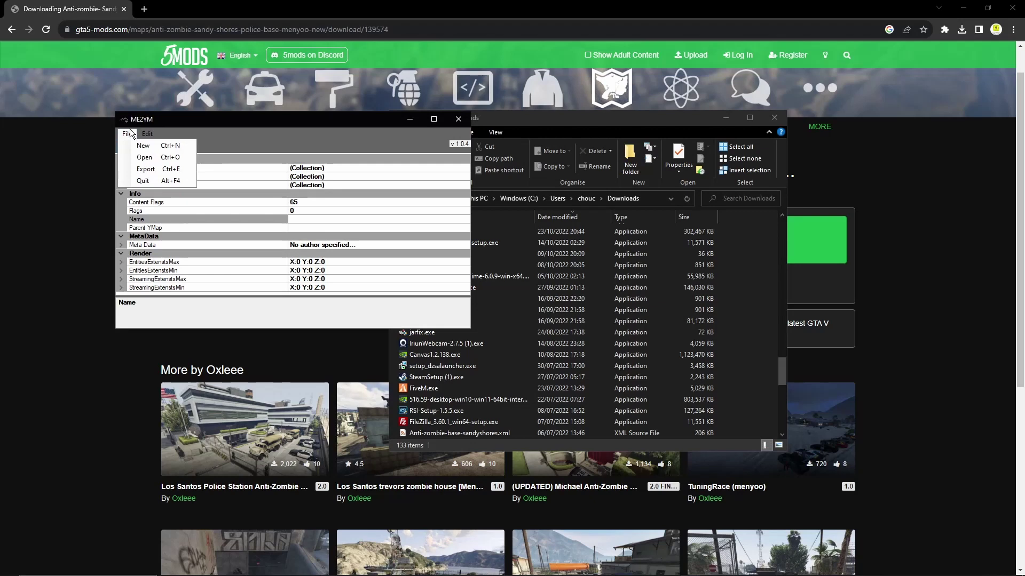
pyautogui.click(132, 149)
pyautogui.click(127, 134)
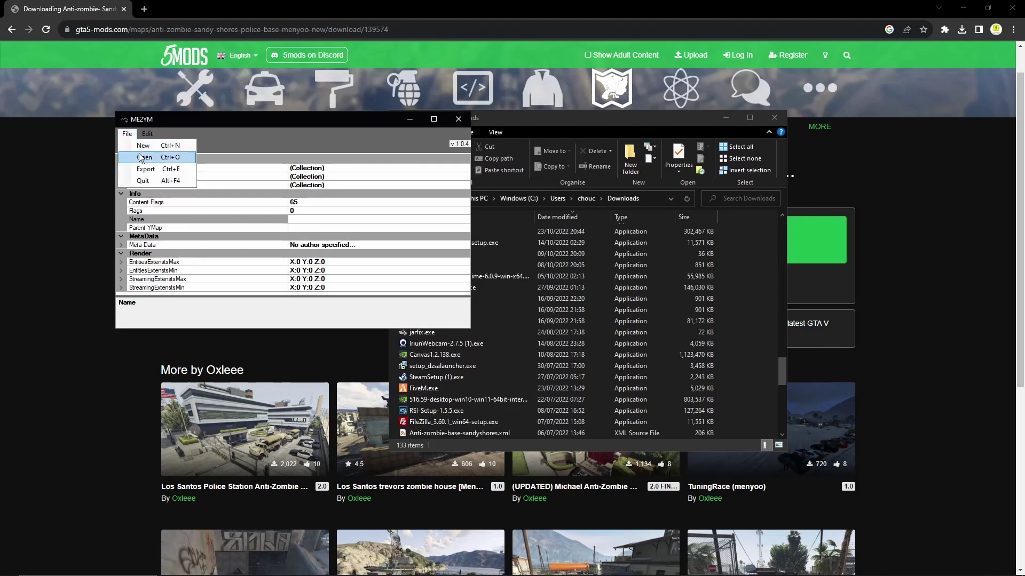
pyautogui.click(139, 157)
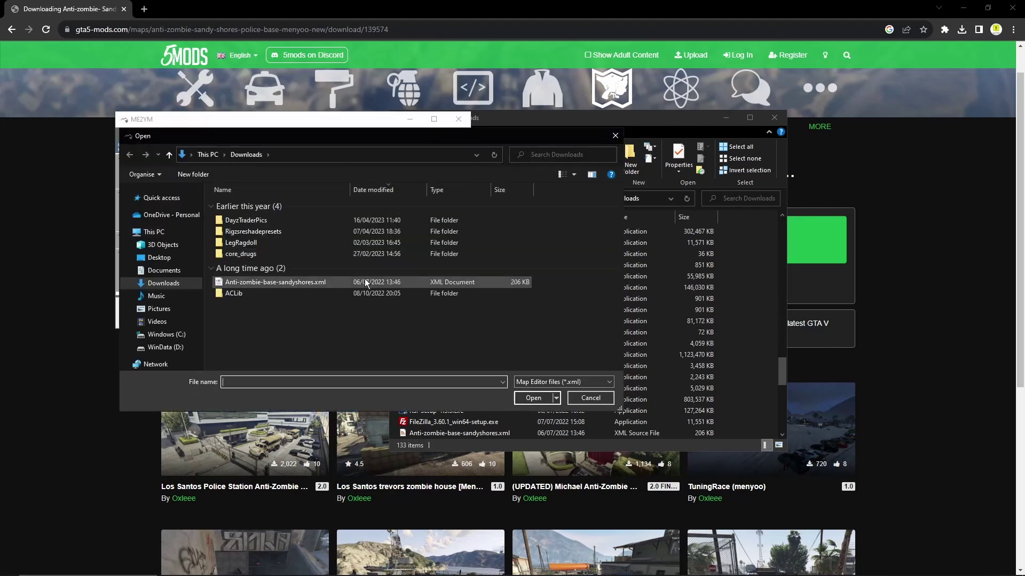
pyautogui.doubleClick(348, 283)
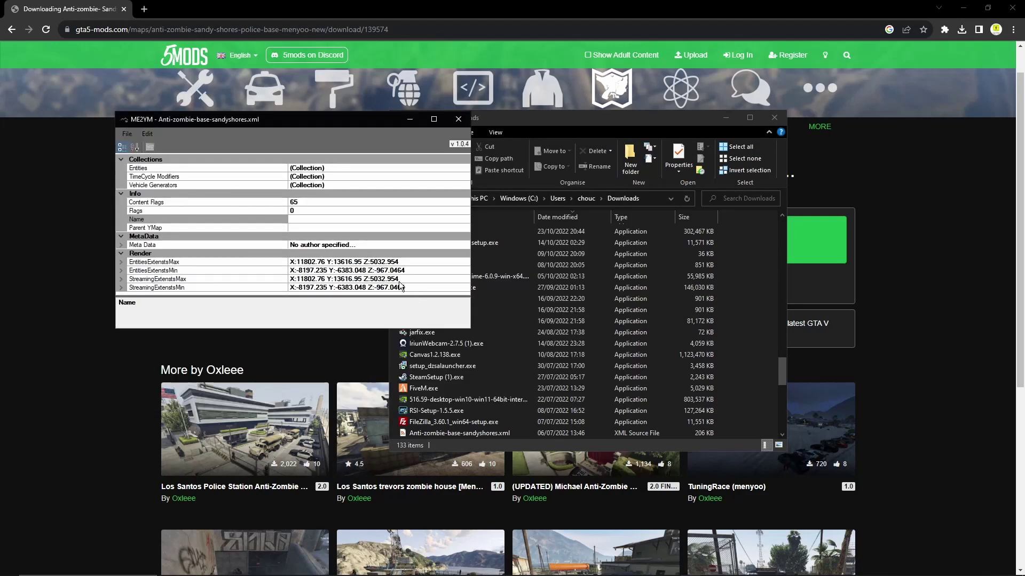
# Save the map as a YMap named Tutorial in Downloads and close ME2YM
pyautogui.click(130, 133)
pyautogui.click(143, 168)
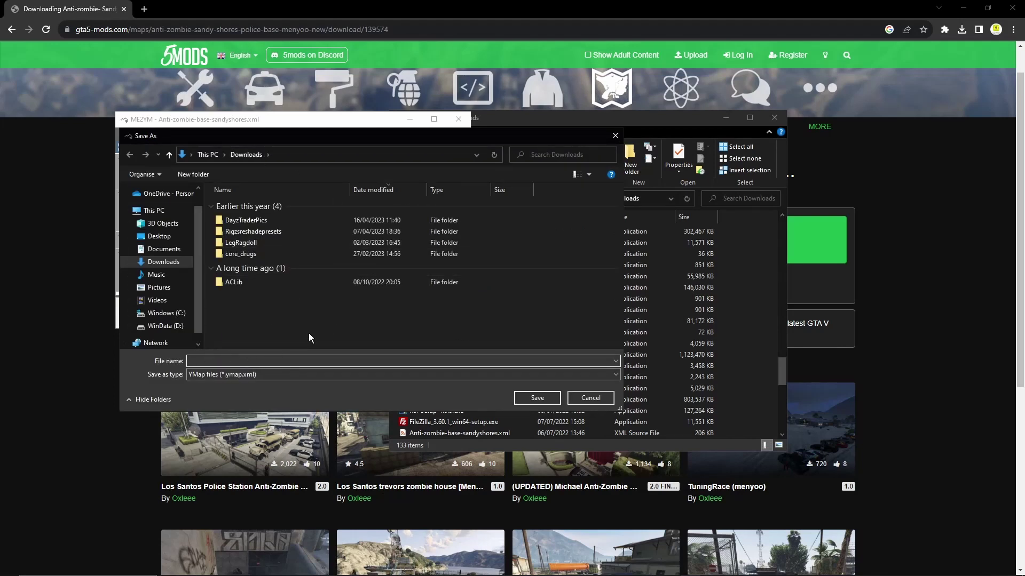
pyautogui.write('Tutorial')
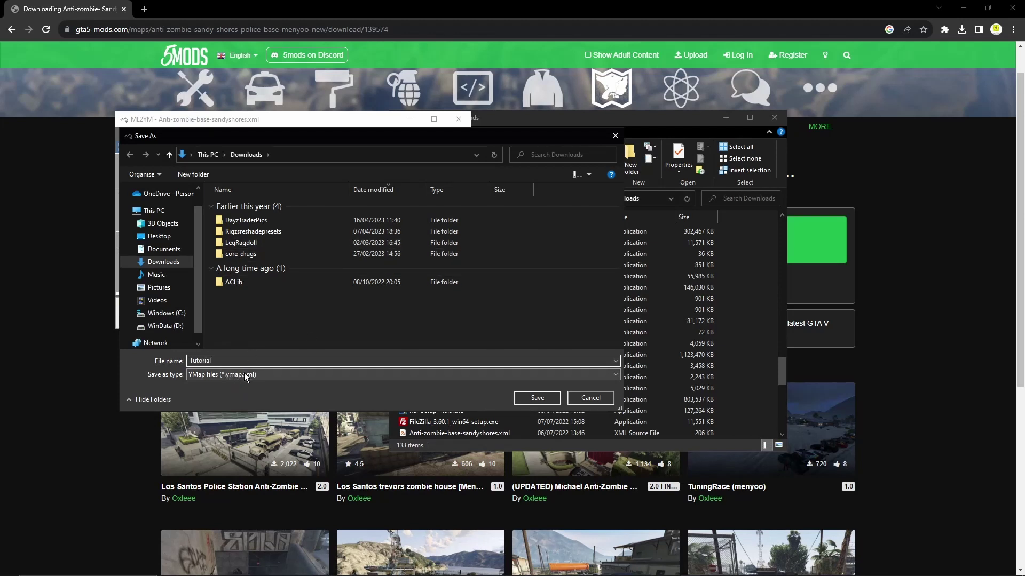
pyautogui.click(538, 398)
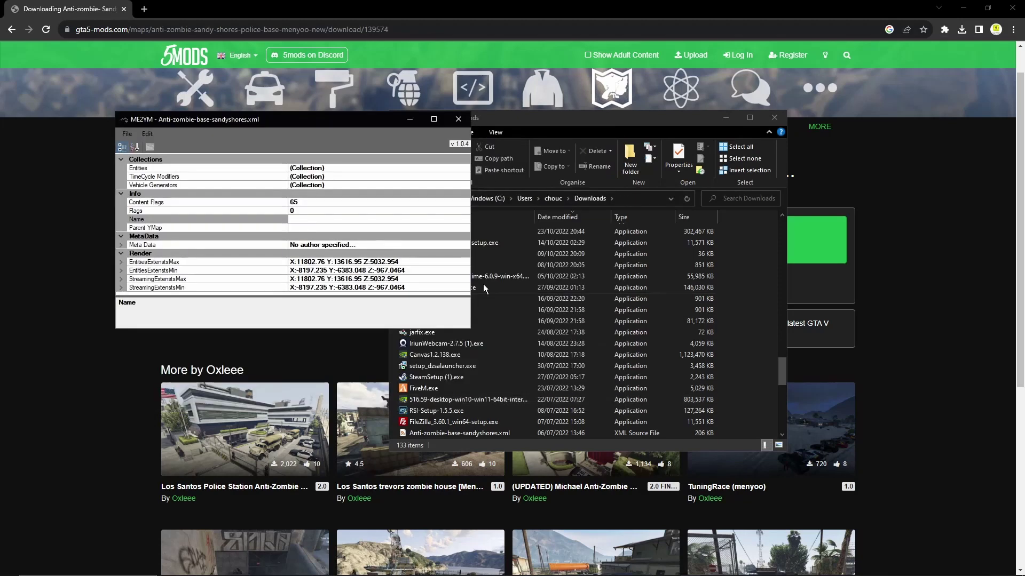
pyautogui.click(457, 121)
pyautogui.moveTo(559, 118); pyautogui.dragTo(275, 119)
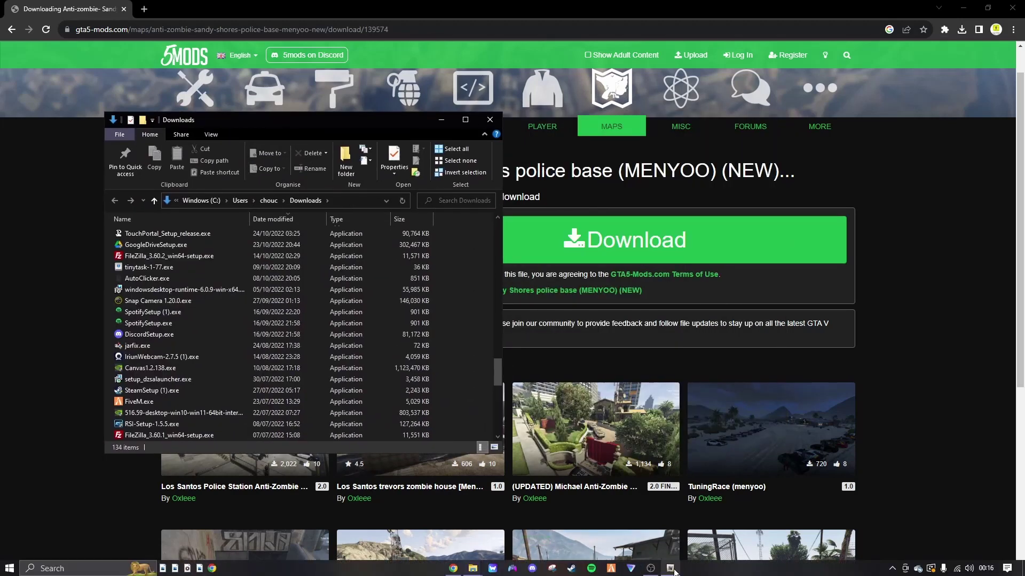
# Switch OpenIV into Edit mode, confirming the prompt with Yes
pyautogui.click(671, 568)
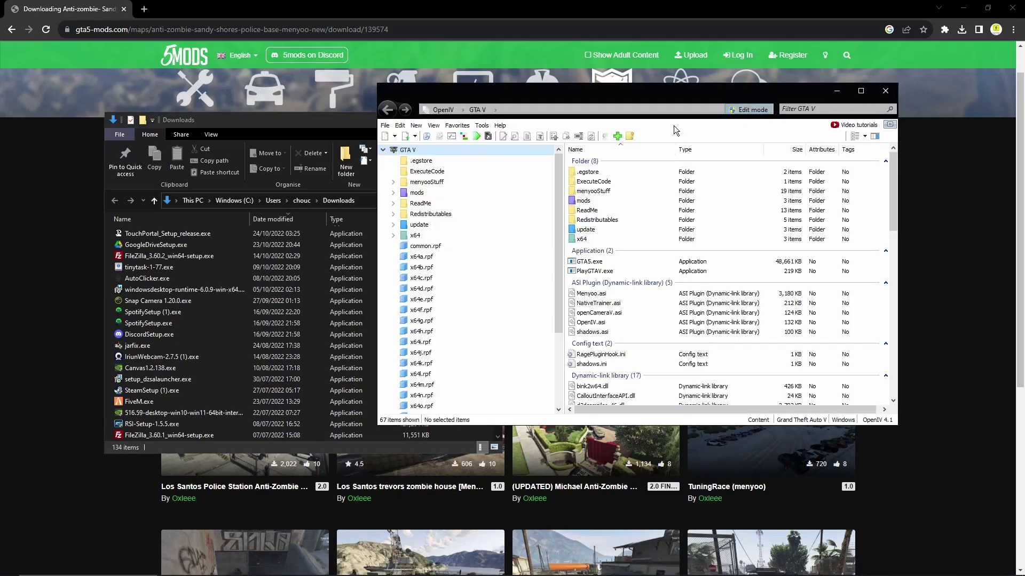
pyautogui.moveTo(712, 92); pyautogui.dragTo(746, 104)
pyautogui.click(772, 122)
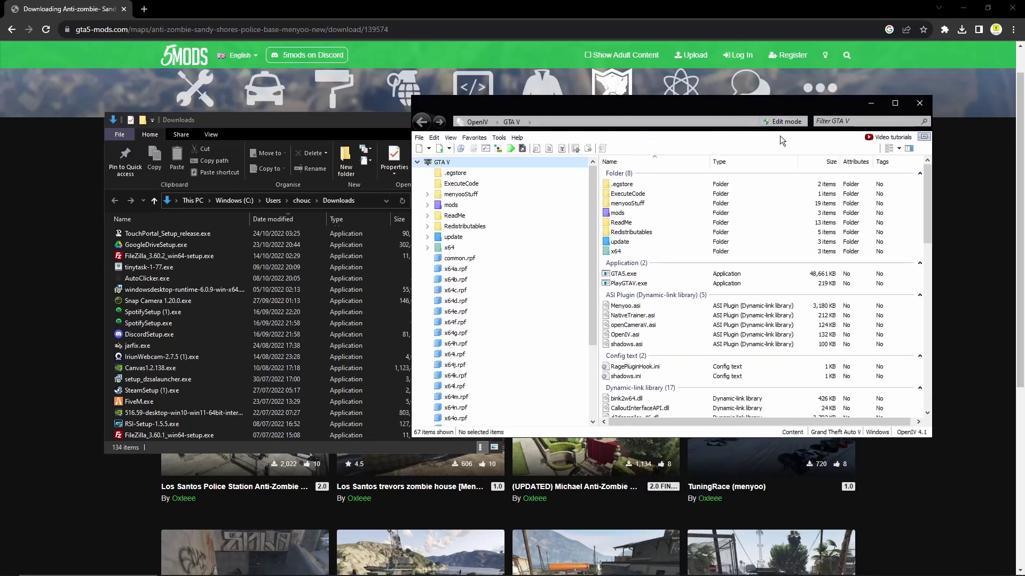
pyautogui.click(776, 123)
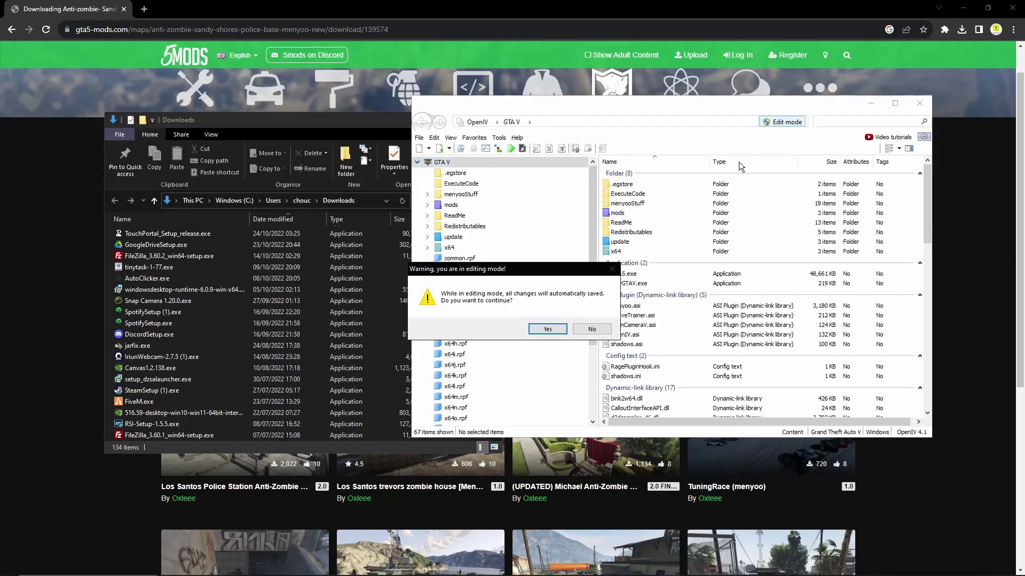
pyautogui.click(547, 328)
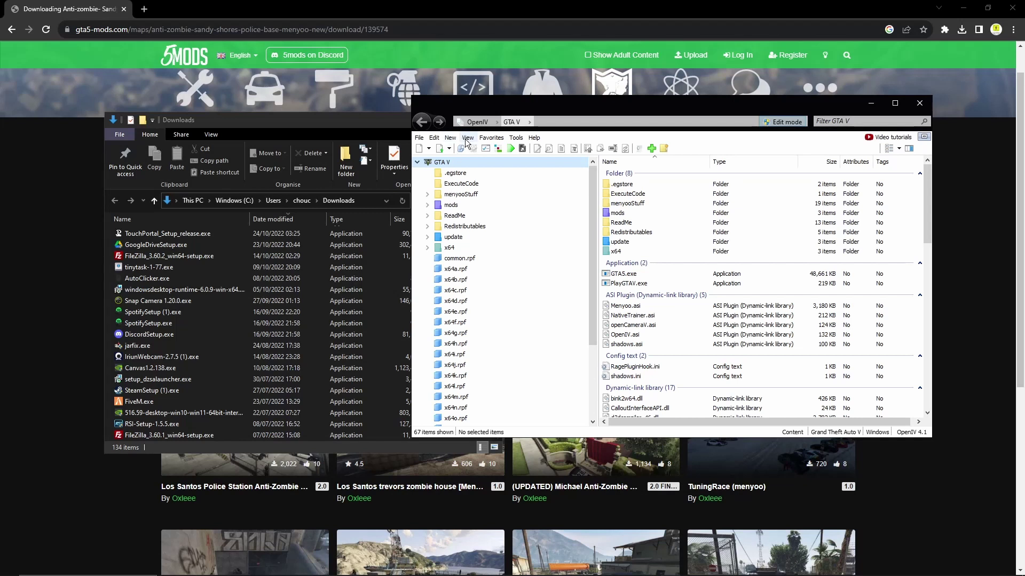
pyautogui.click(451, 138)
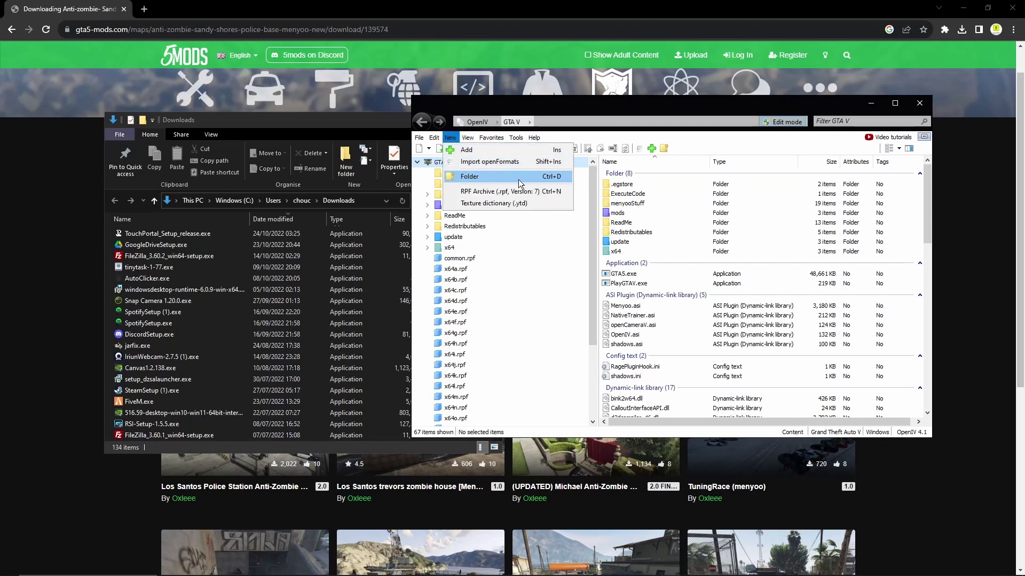
pyautogui.click(591, 108)
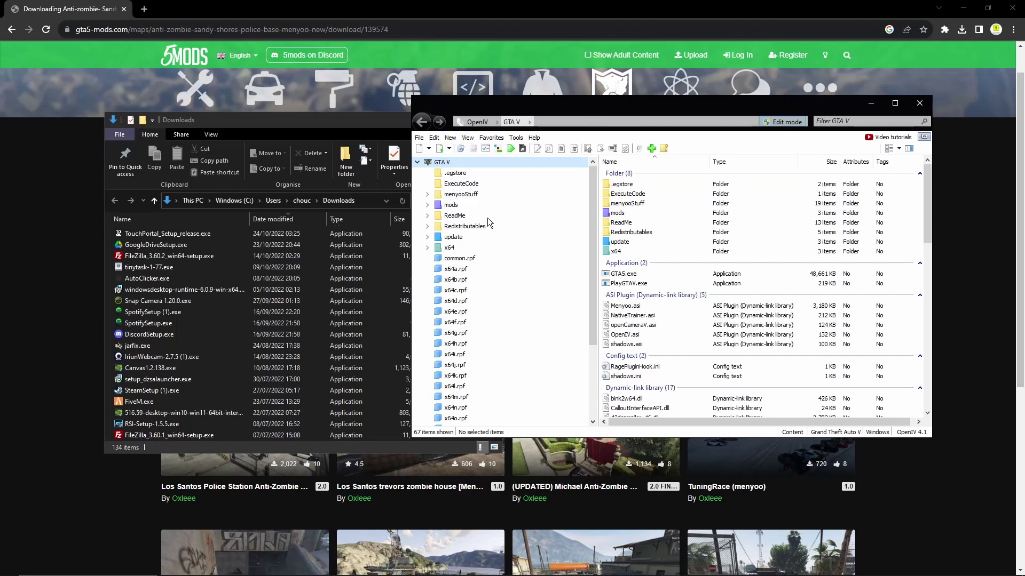
# Navigate the tree to mods > update > x64 > dlcpacks
pyautogui.doubleClick(452, 206)
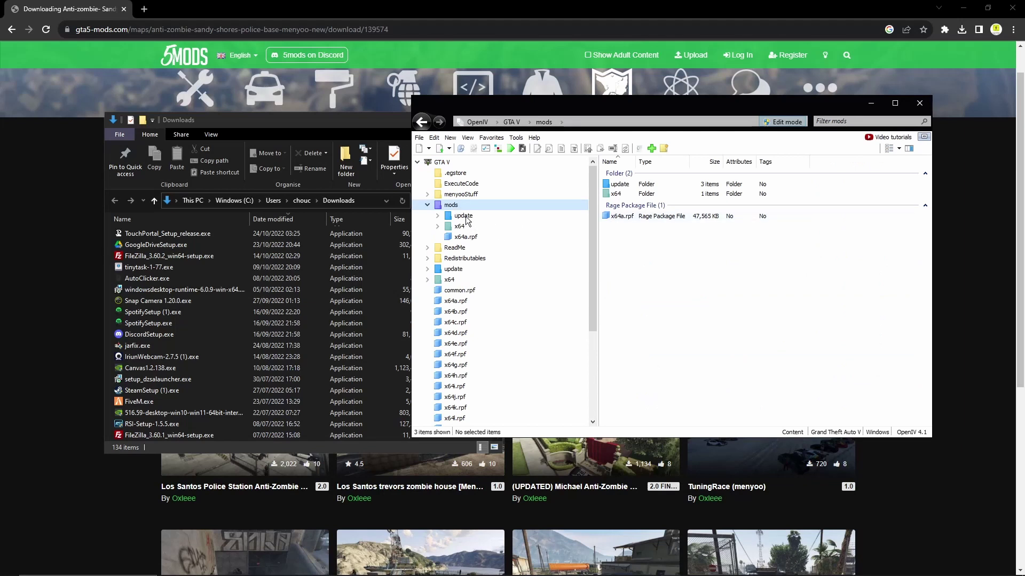
pyautogui.doubleClick(464, 217)
pyautogui.doubleClick(470, 227)
pyautogui.doubleClick(478, 238)
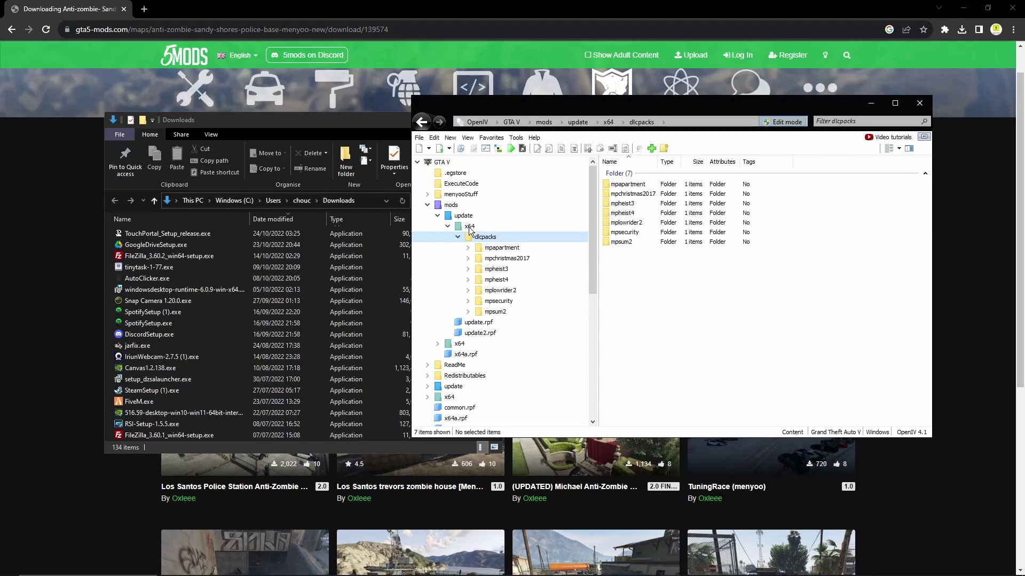
# Drag Tutorial.ymap.xml from Downloads into OpenIV's mods folder as Tutorial.ymap
pyautogui.click(451, 206)
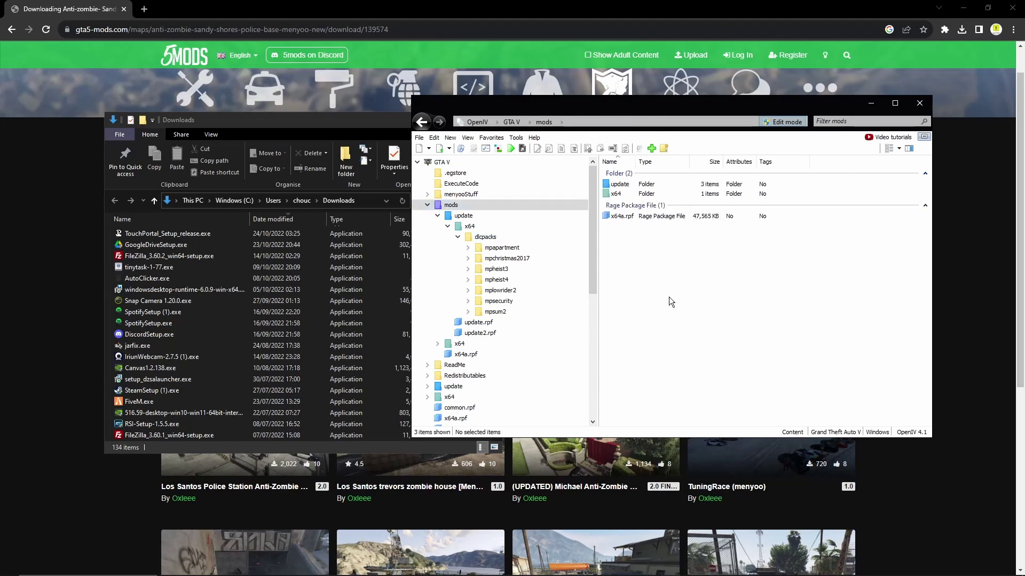
pyautogui.scroll(-10, 187, 373)
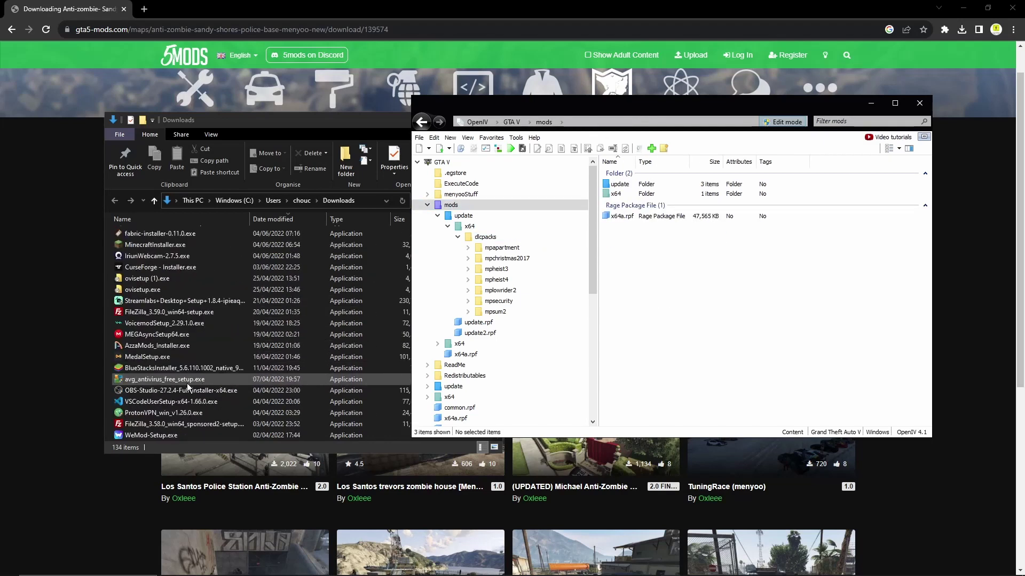
pyautogui.scroll(20, 194, 366)
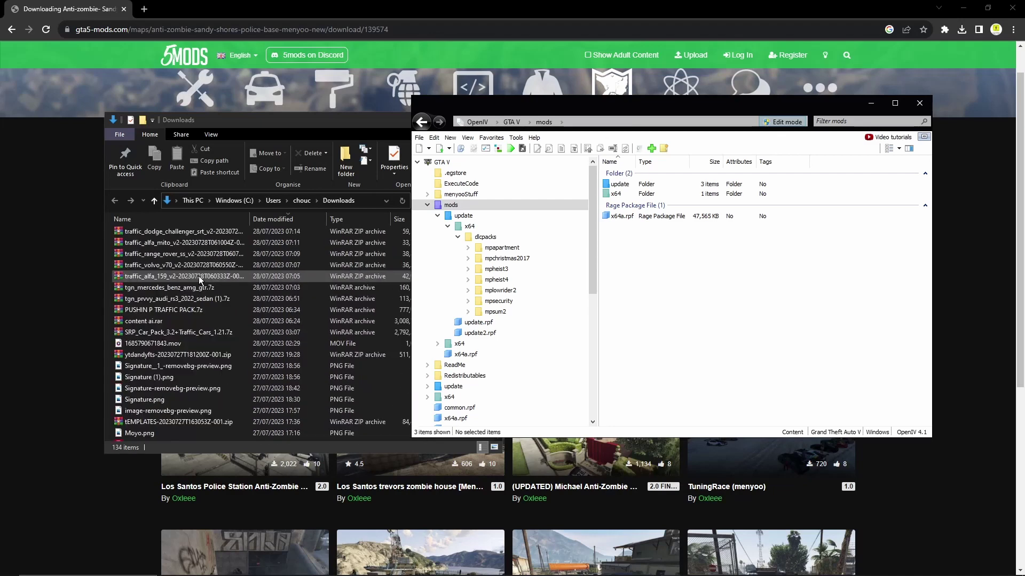
pyautogui.scroll(1, 202, 277)
pyautogui.moveTo(179, 247); pyautogui.dragTo(696, 270)
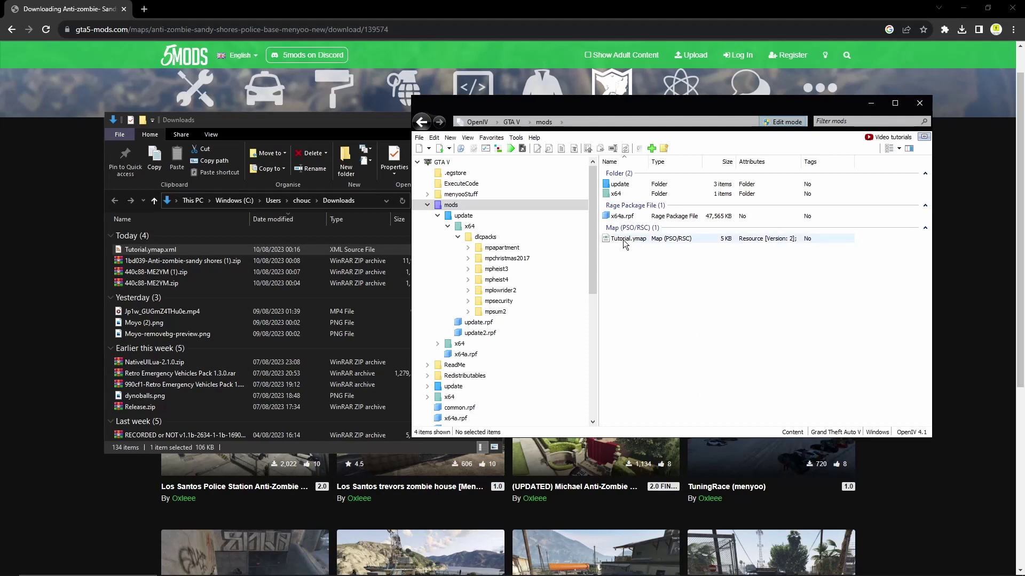
# Delete the six ME2YM converter files from the Tutorial folder
pyautogui.moveTo(652, 571)
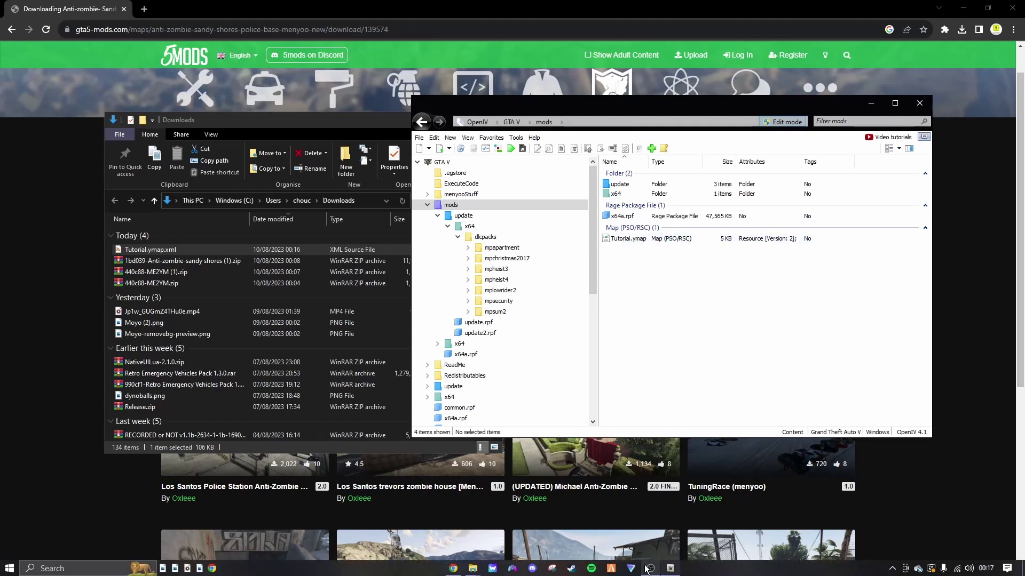
pyautogui.moveTo(475, 570)
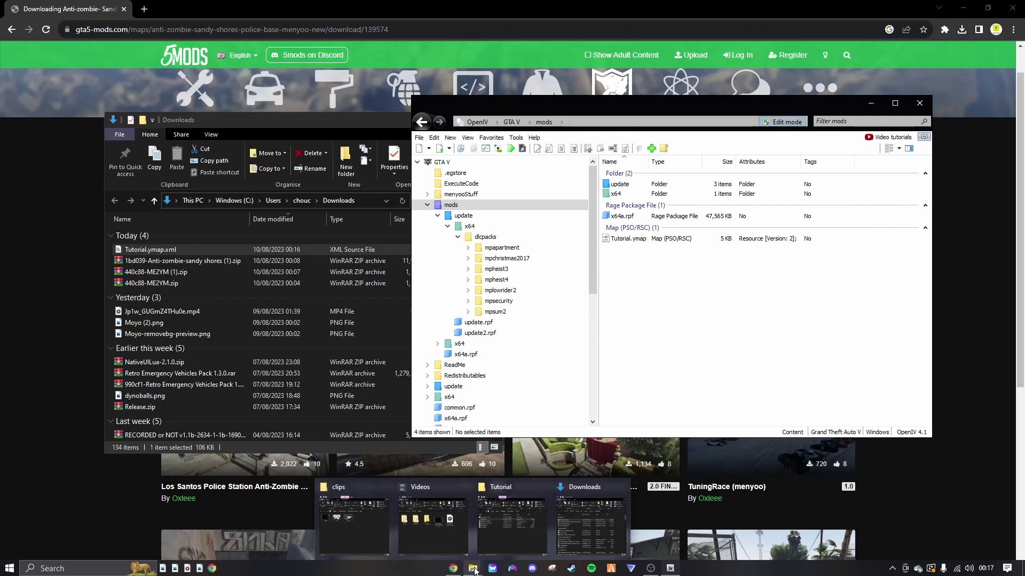
pyautogui.click(511, 524)
pyautogui.moveTo(661, 175); pyautogui.dragTo(258, 113)
pyautogui.moveTo(156, 354); pyautogui.dragTo(113, 223)
pyautogui.press('Delete')
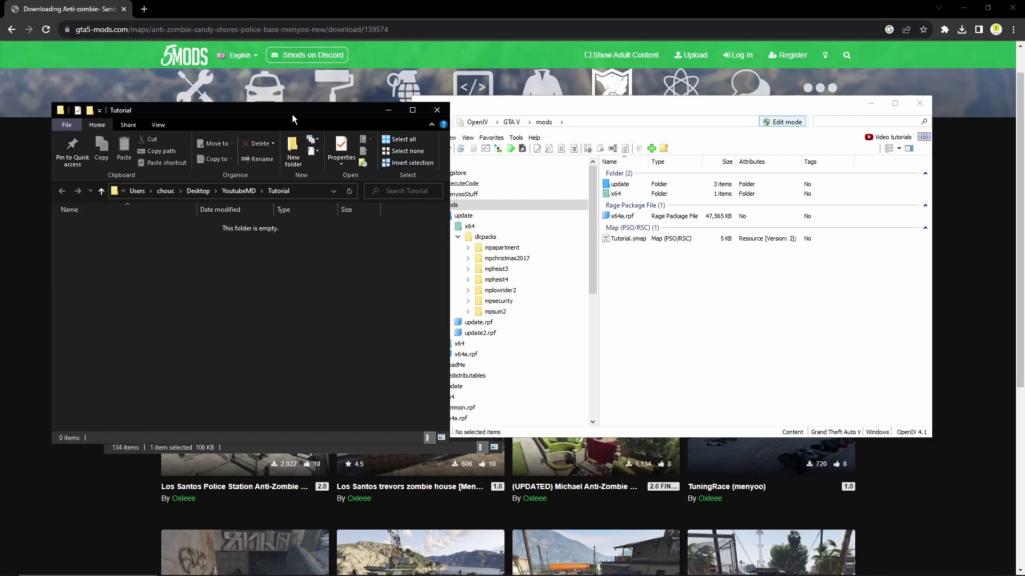
# Arrange the Tutorial folder window and OpenIV side by side
pyautogui.moveTo(294, 116); pyautogui.dragTo(289, 116)
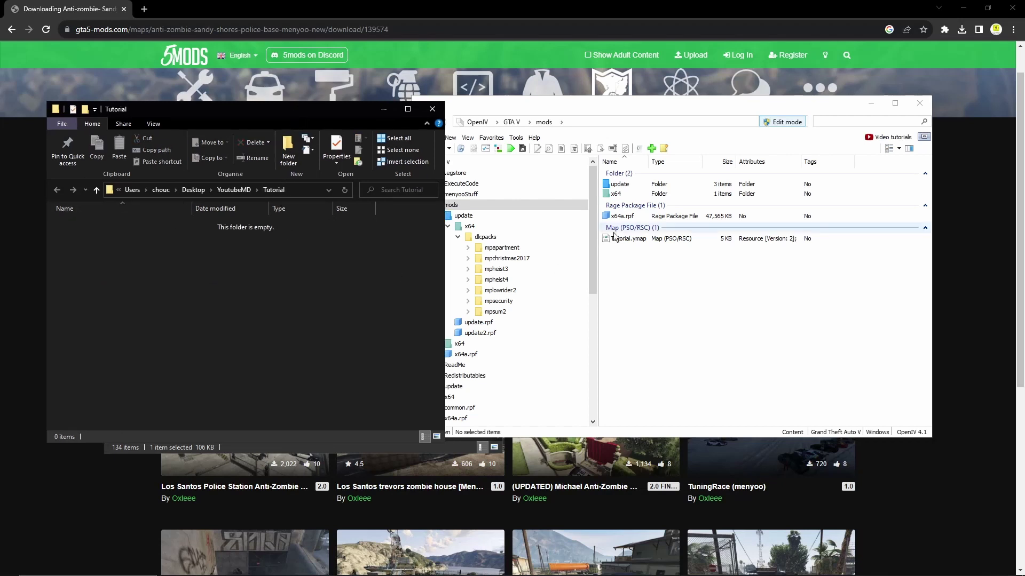
pyautogui.moveTo(489, 112); pyautogui.dragTo(638, 281)
pyautogui.moveTo(358, 109)
pyautogui.mouseDown()
pyautogui.moveTo(350, 258)
pyautogui.moveTo(364, 104)
pyautogui.moveTo(347, 105)
pyautogui.mouseUp()
pyautogui.moveTo(671, 273); pyautogui.dragTo(589, 99)
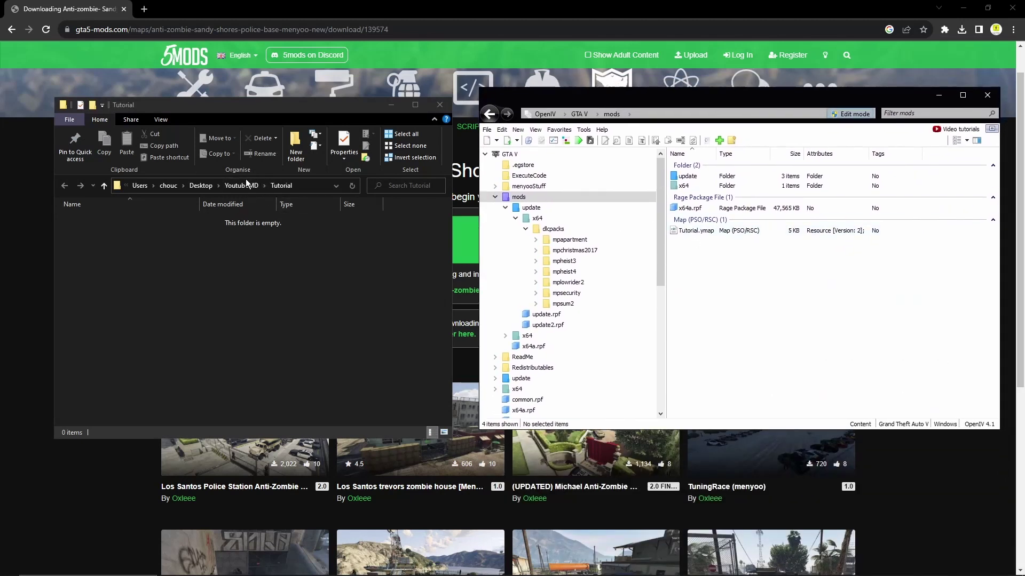
pyautogui.click(297, 296)
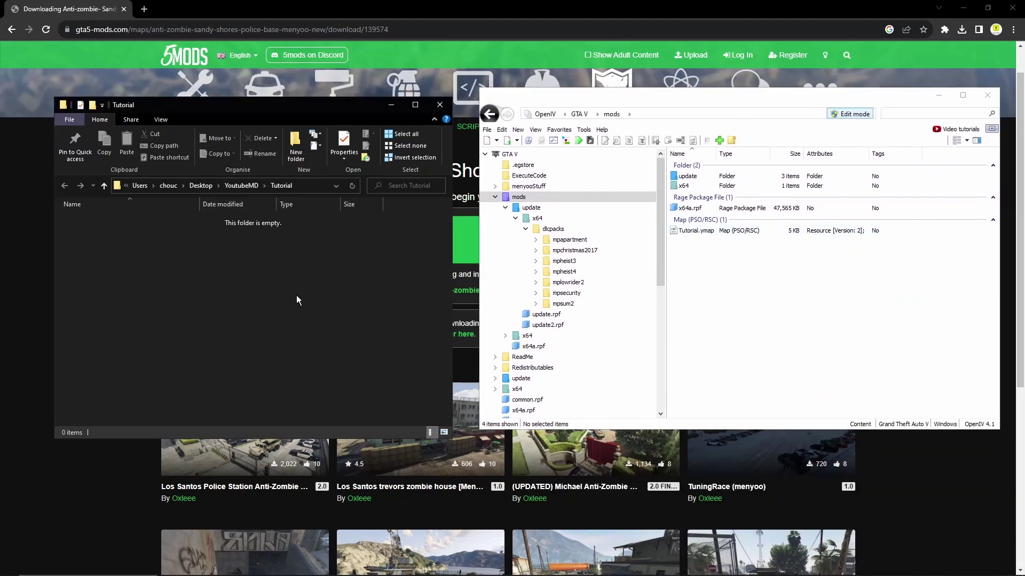
pyautogui.hotkey('ctrl', 'shift', 'n')
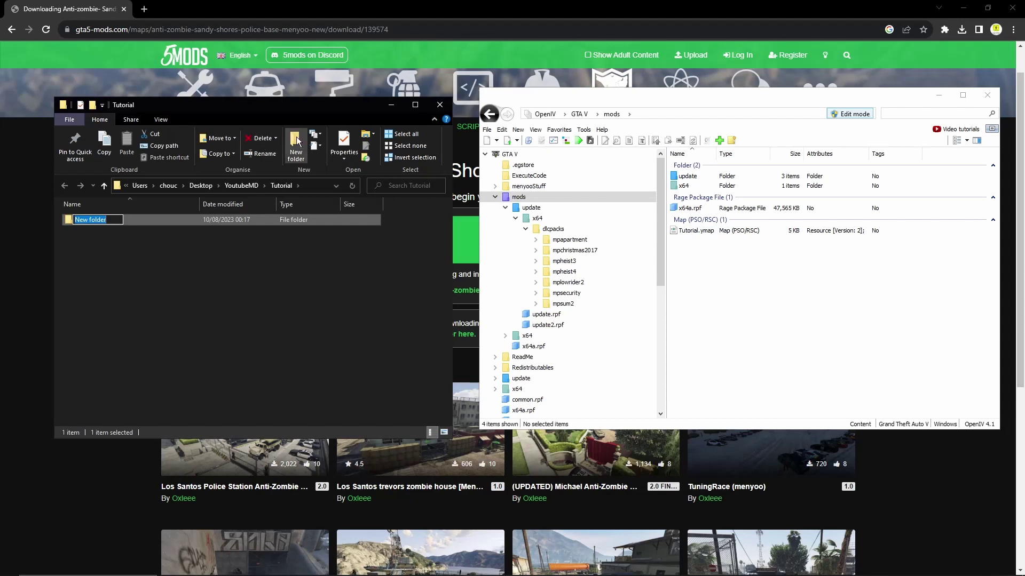
pyautogui.write('stream')
pyautogui.press('Return')
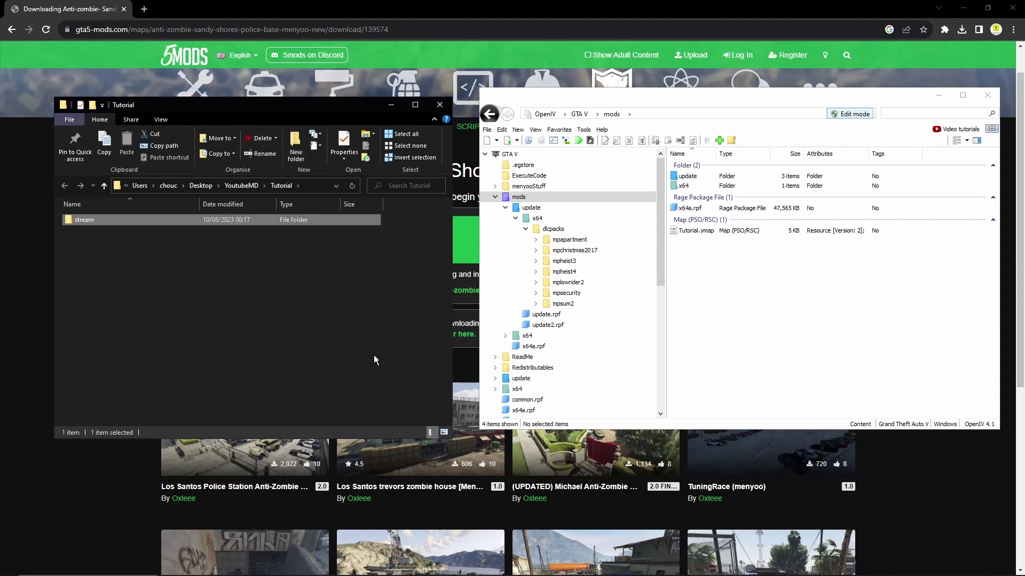
pyautogui.click(288, 377)
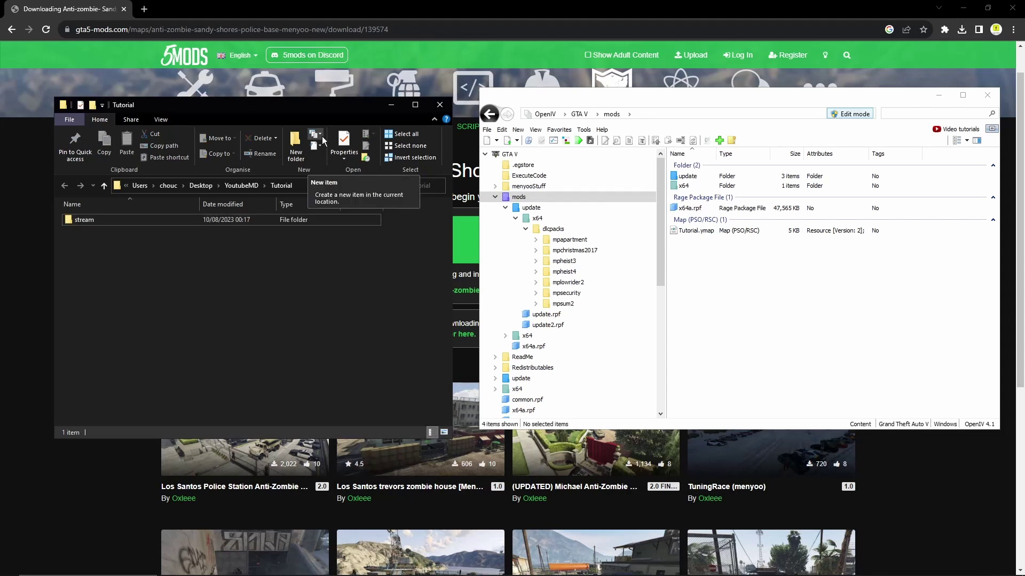
pyautogui.click(161, 119)
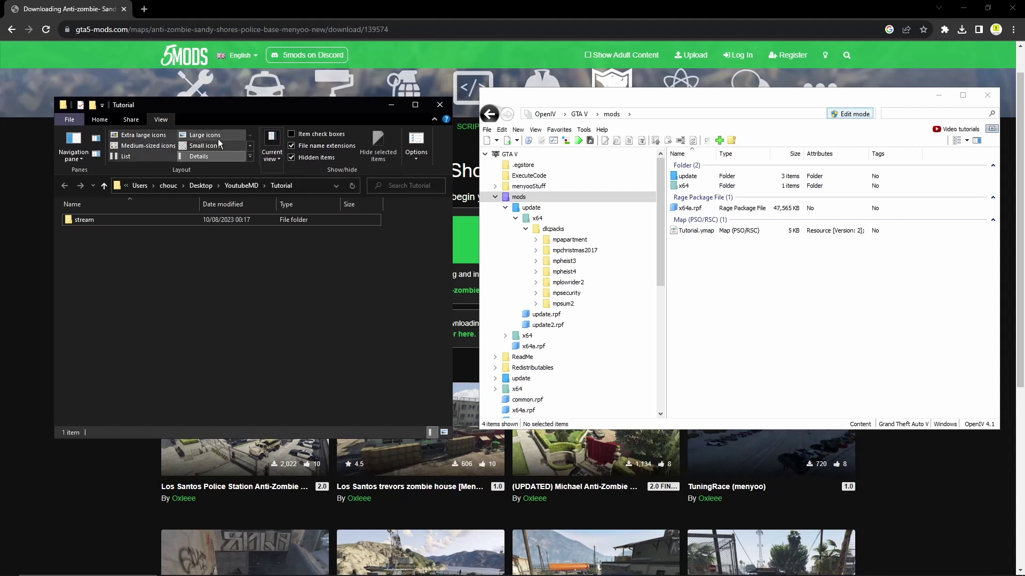
pyautogui.click(85, 120)
pyautogui.click(72, 119)
pyautogui.click(153, 255)
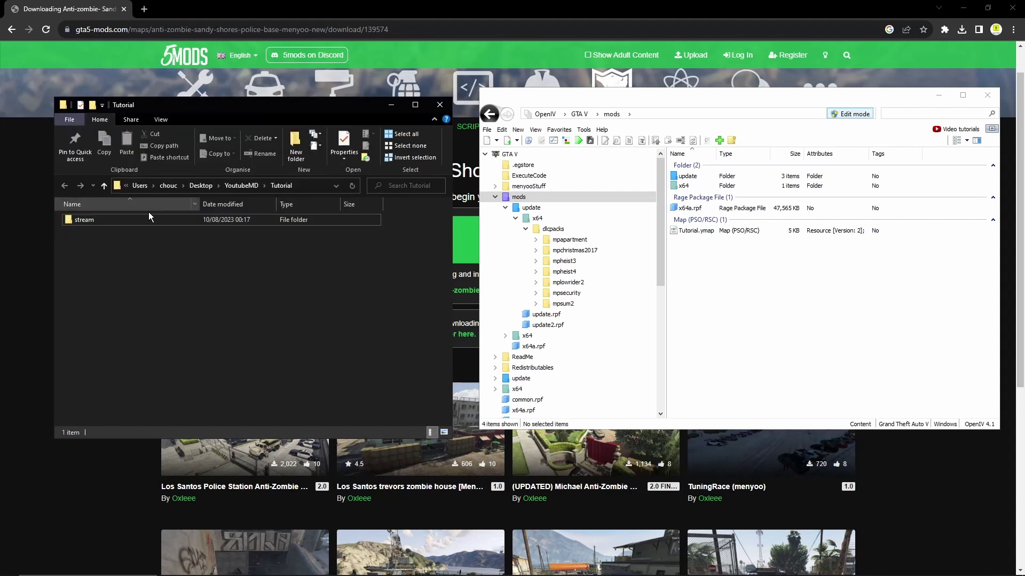
# Create a new text document renamed fxmanifest.lua, accepting the extension change
pyautogui.rightClick(115, 267)
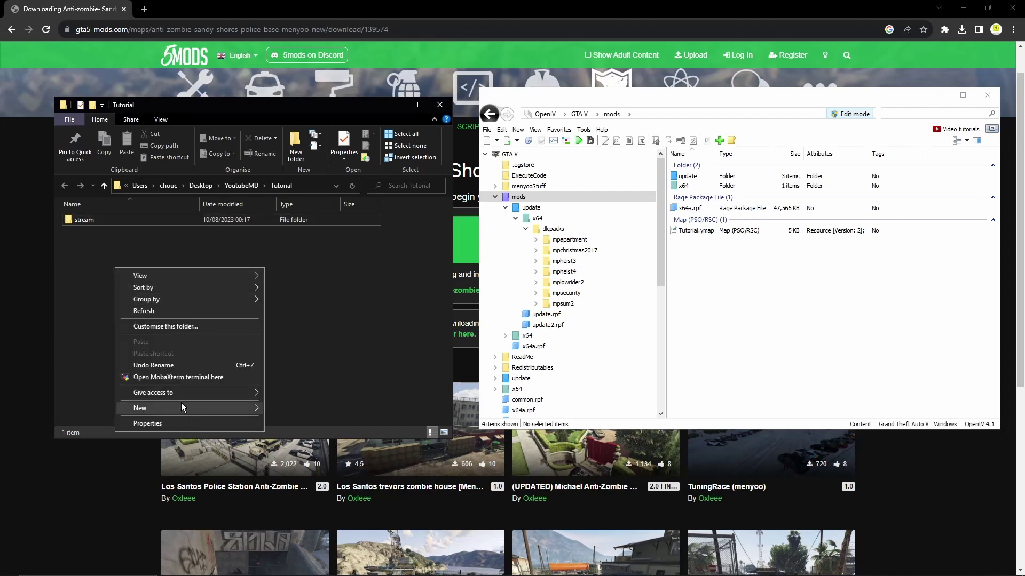
pyautogui.moveTo(191, 407)
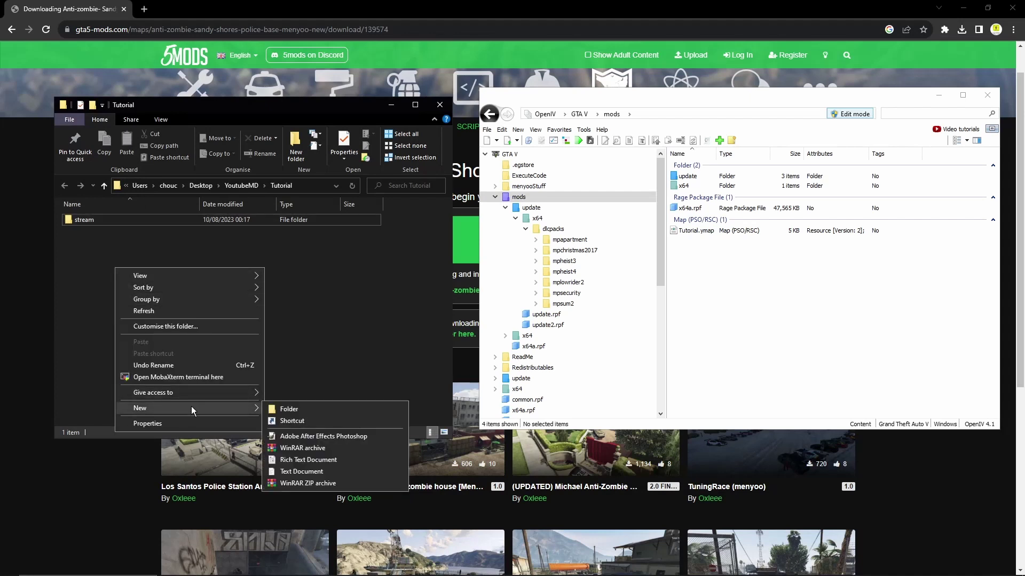
pyautogui.click(299, 472)
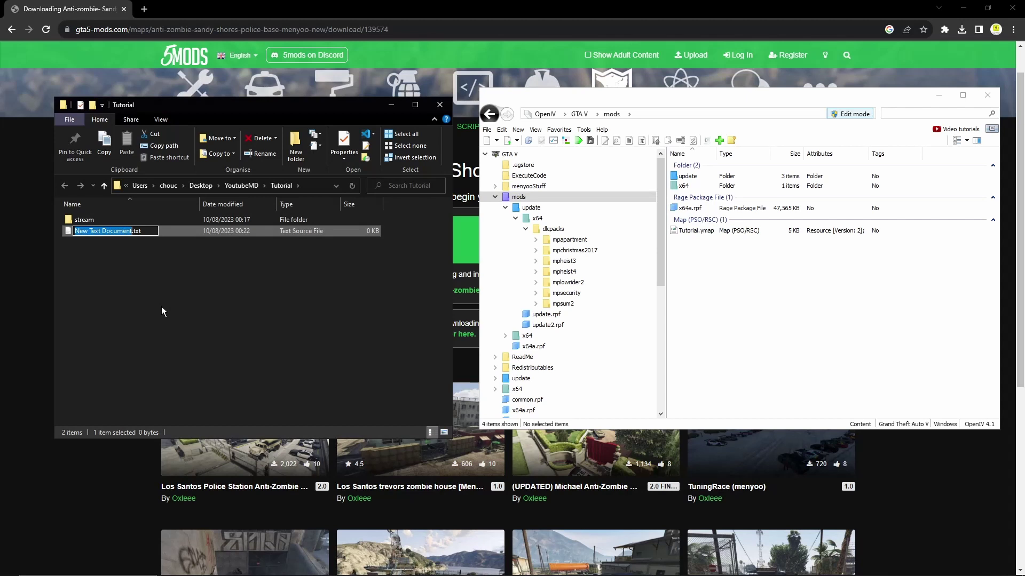
pyautogui.write('fxmanif')
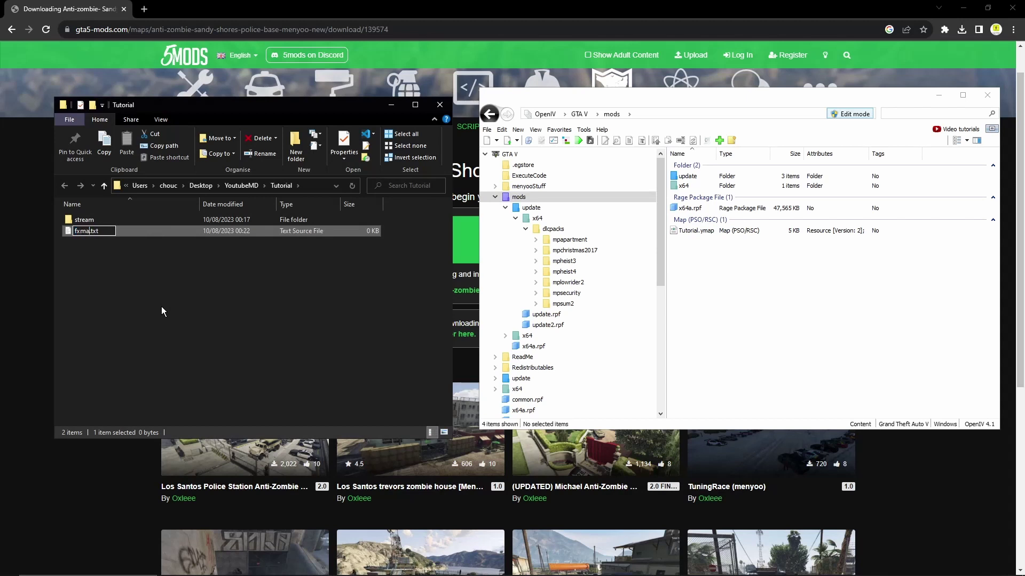
pyautogui.write('est')
pyautogui.press('BackSpace')
pyautogui.press('BackSpace')
pyautogui.press('BackSpace')
pyautogui.write('lua')
pyautogui.press('Return')
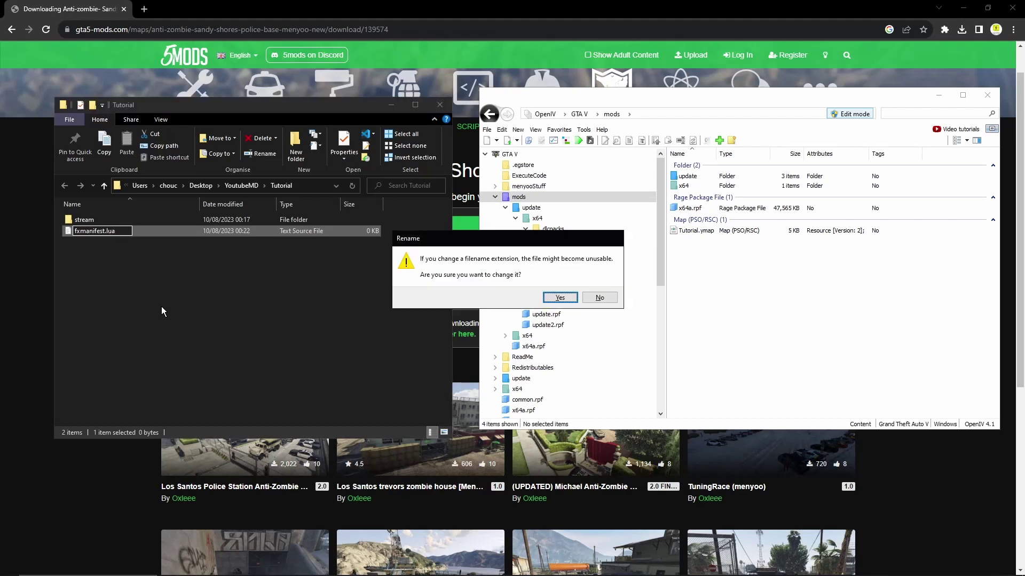
pyautogui.click(559, 298)
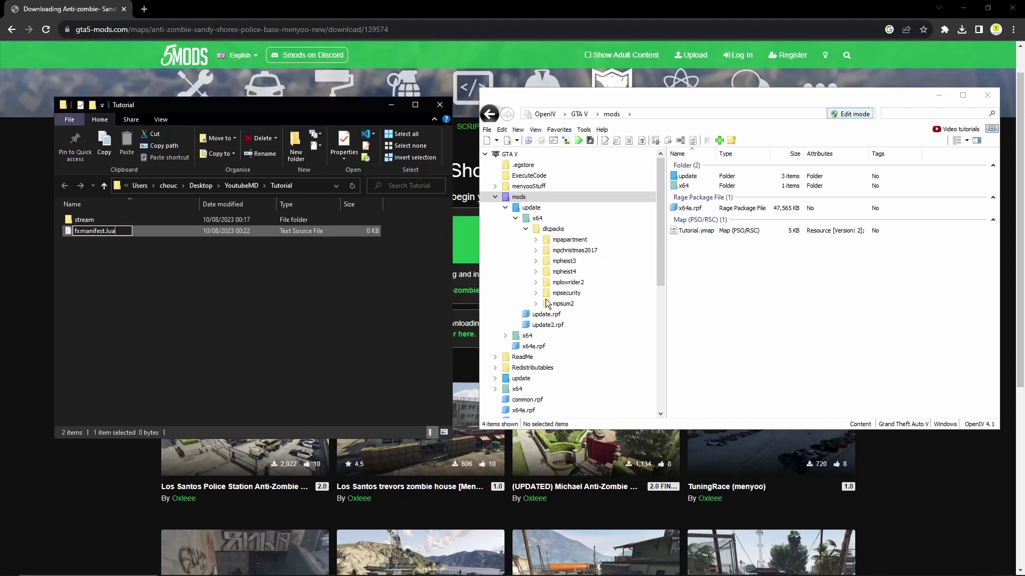
pyautogui.click(101, 233)
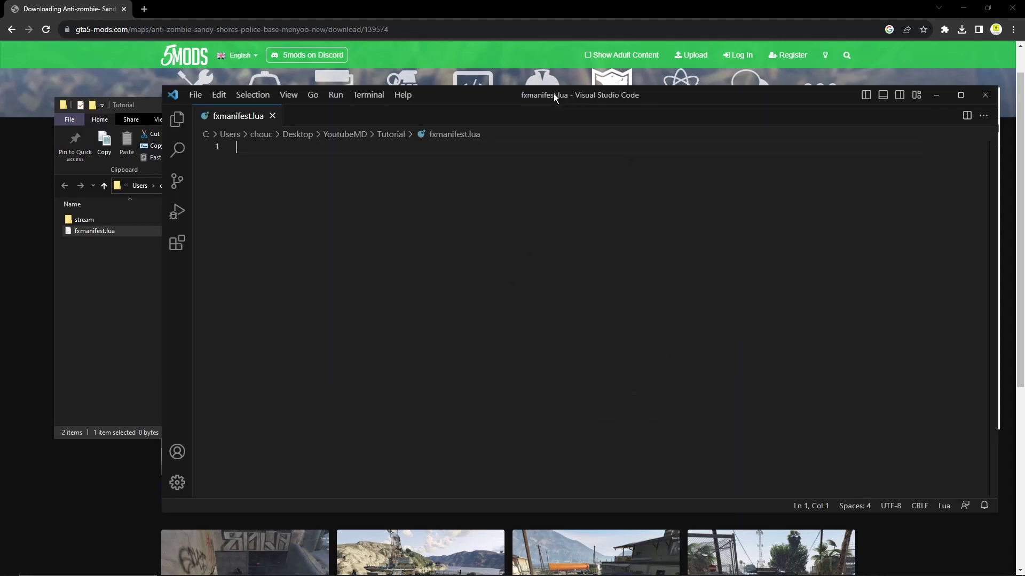
# Paste the eight-line manifest with fx_version 'cerulean', game 'gta5' and this_is_a_map 'yes'
pyautogui.moveTo(566, 95); pyautogui.dragTo(514, 81)
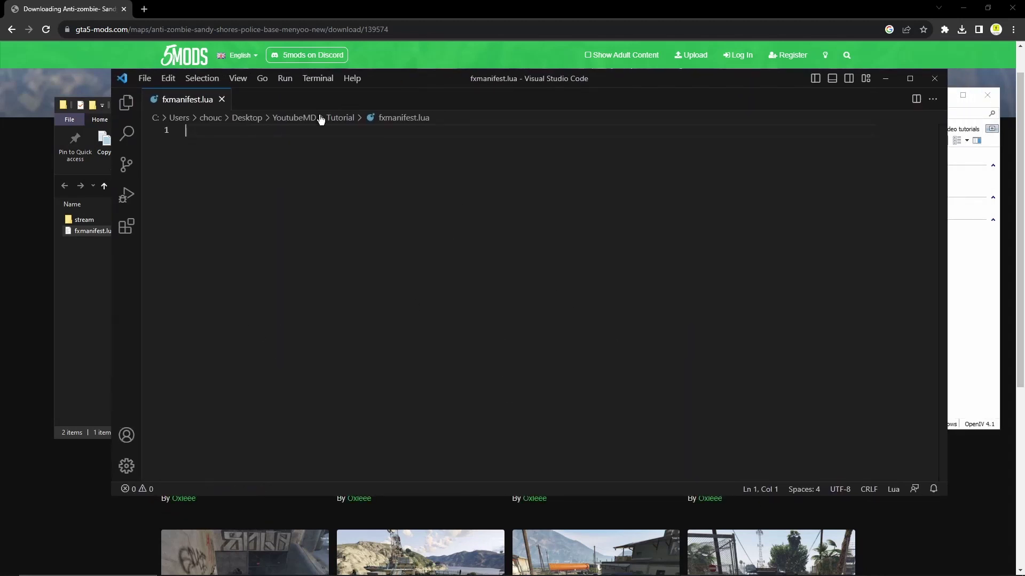
pyautogui.write('dfsdf')
pyautogui.press('BackSpace')
pyautogui.press('BackSpace')
pyautogui.press('BackSpace')
pyautogui.press('BackSpace')
pyautogui.press('BackSpace')
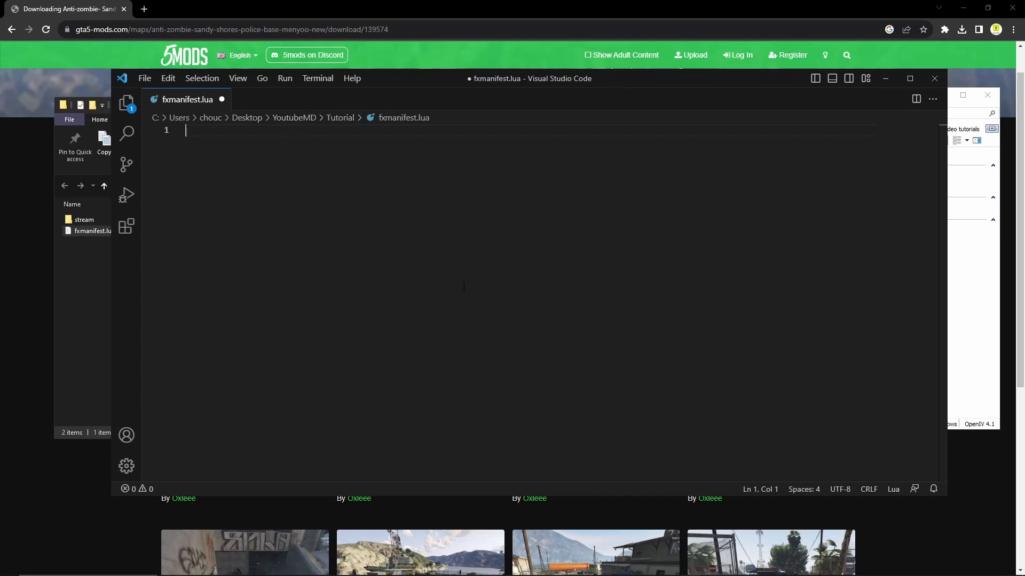
pyautogui.write("fx_version 'cerulean' game 'gta5'  author 'John Doe' -- optional description 'Here could be your advertising' -- optional version '1.0.0' -- optional  this_is_a_map 'yes'")
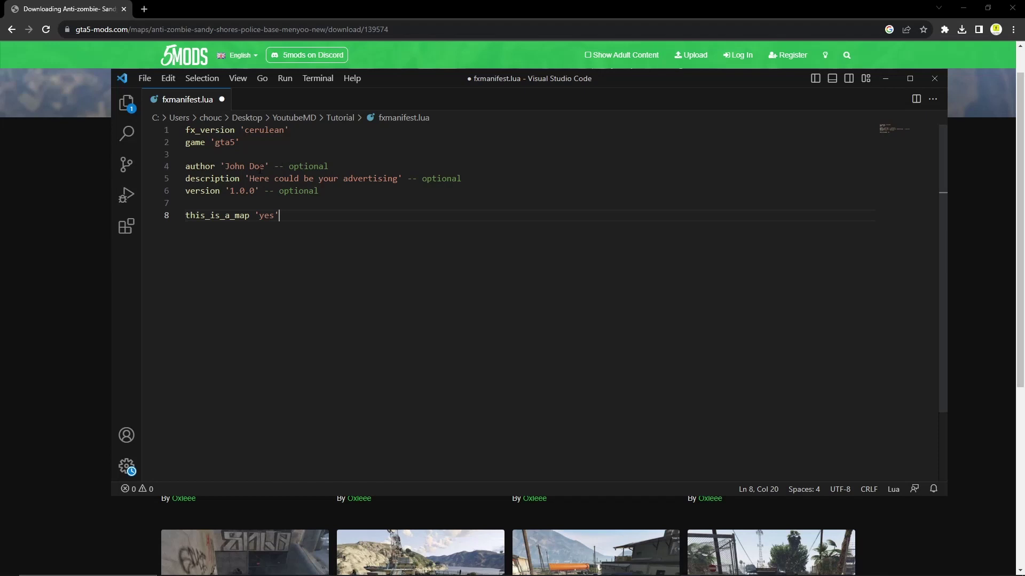
pyautogui.moveTo(185, 130); pyautogui.dragTo(474, 235)
pyautogui.click(328, 288)
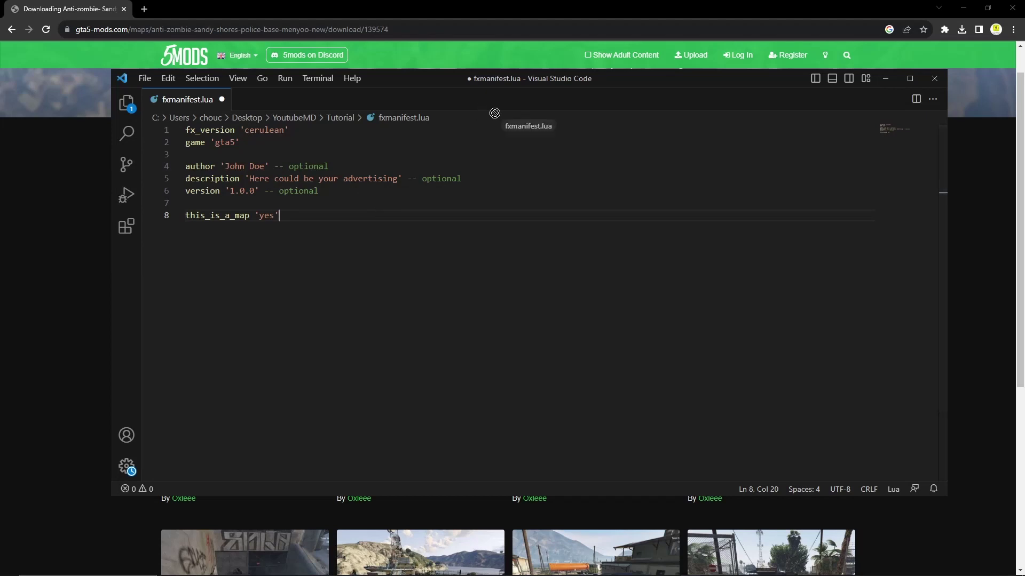
pyautogui.moveTo(477, 84); pyautogui.dragTo(481, 117)
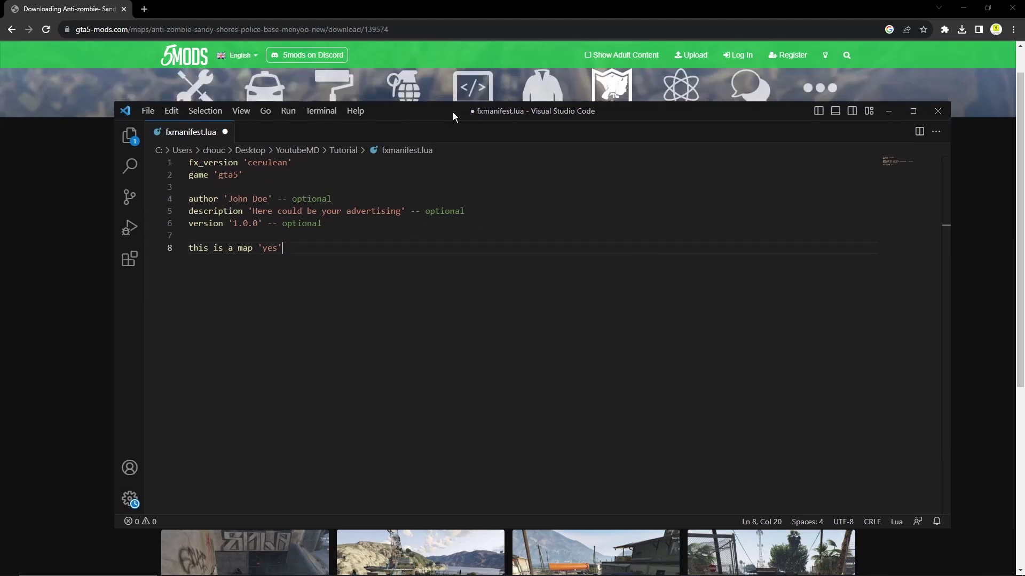
pyautogui.press('Home')
pyautogui.hotkey('shift', 'Left')
pyautogui.hotkey('shift', 'Left')
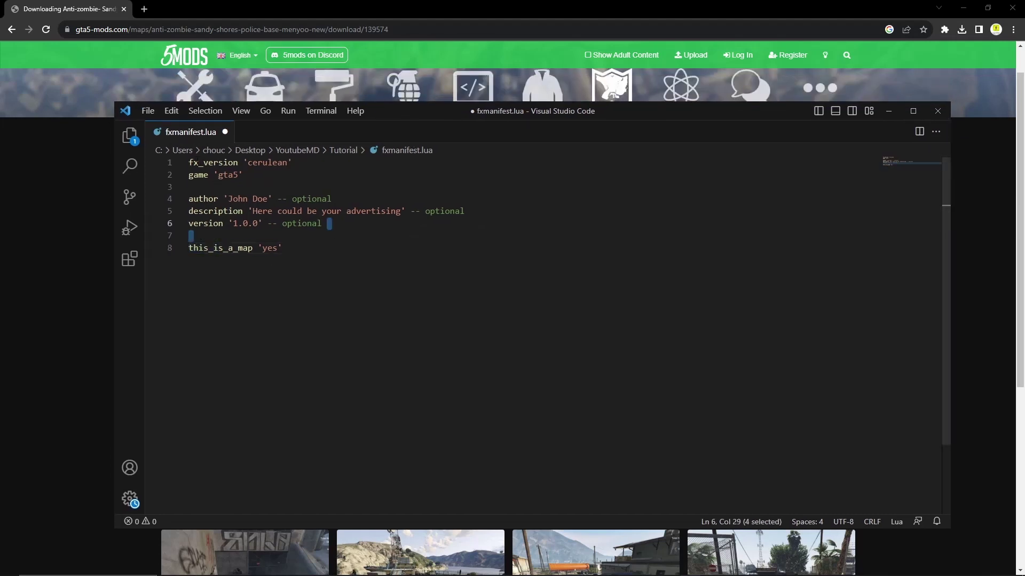
pyautogui.hotkey('ctrl', 'End')
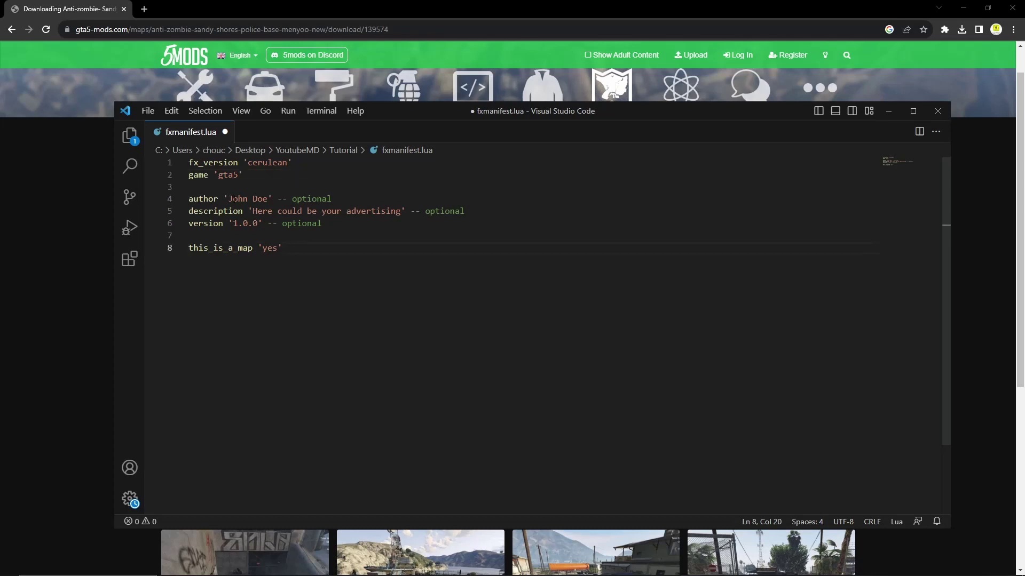
# Review the author, description and version lines, then save fxmanifest.lua and close VS Code
pyautogui.doubleClick(229, 199)
pyautogui.press('Right')
pyautogui.hotkey('ctrl', 'Left')
pyautogui.moveTo(253, 211); pyautogui.dragTo(404, 213)
pyautogui.moveTo(232, 223); pyautogui.dragTo(284, 223)
pyautogui.click(435, 306)
pyautogui.hotkey('ctrl', 's')
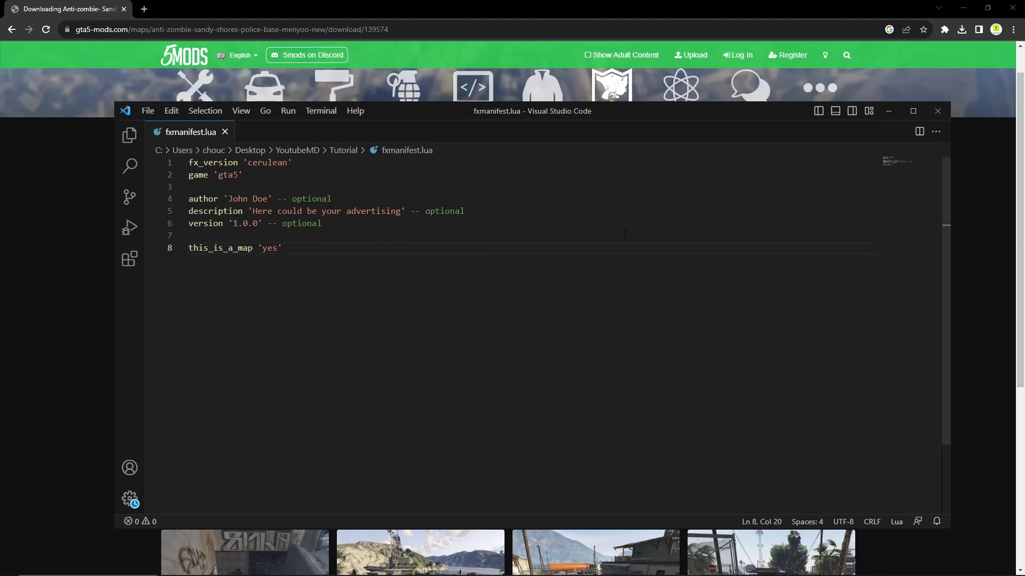
pyautogui.click(932, 113)
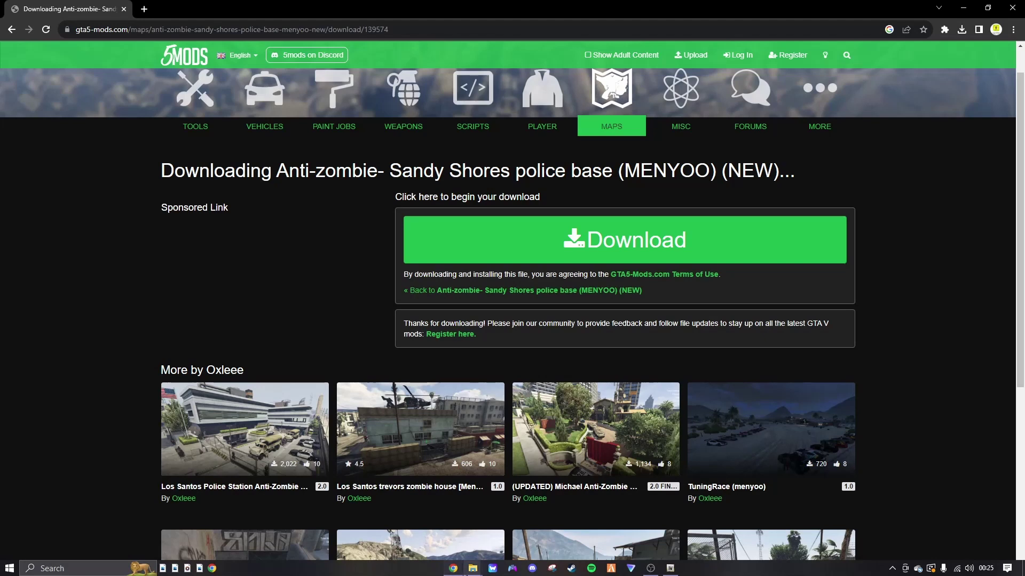
# Copy Tutorial.ymap from OpenIV's mods folder into the Tutorial resource's stream folder and confirm it arrived
pyautogui.moveTo(473, 568)
pyautogui.click(534, 536)
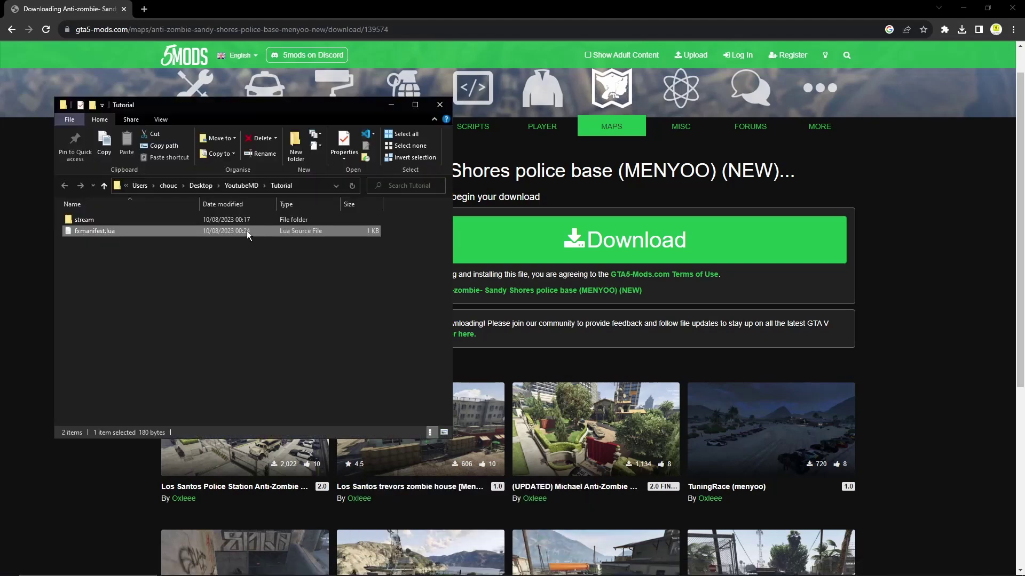
pyautogui.click(147, 267)
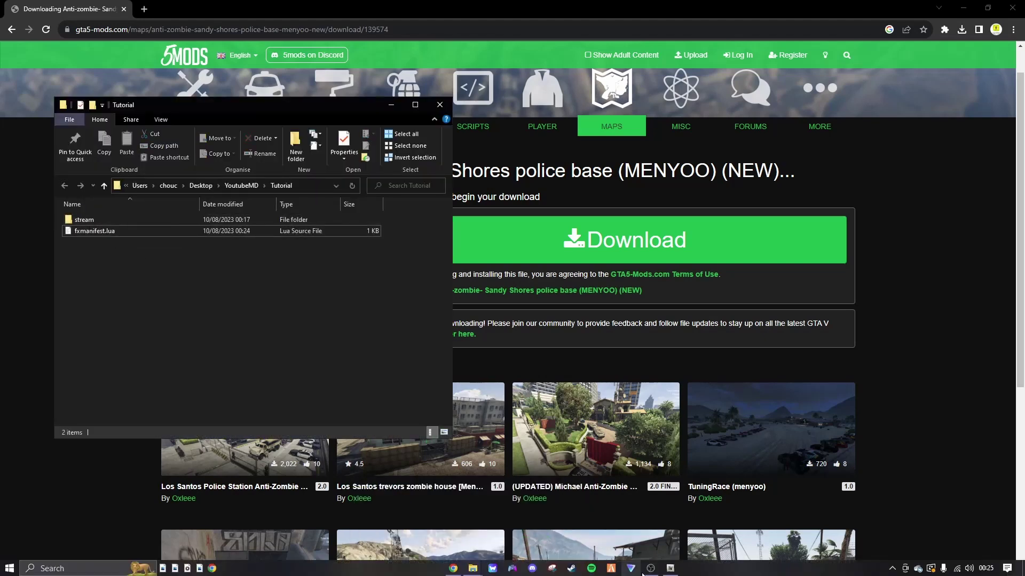
pyautogui.click(673, 568)
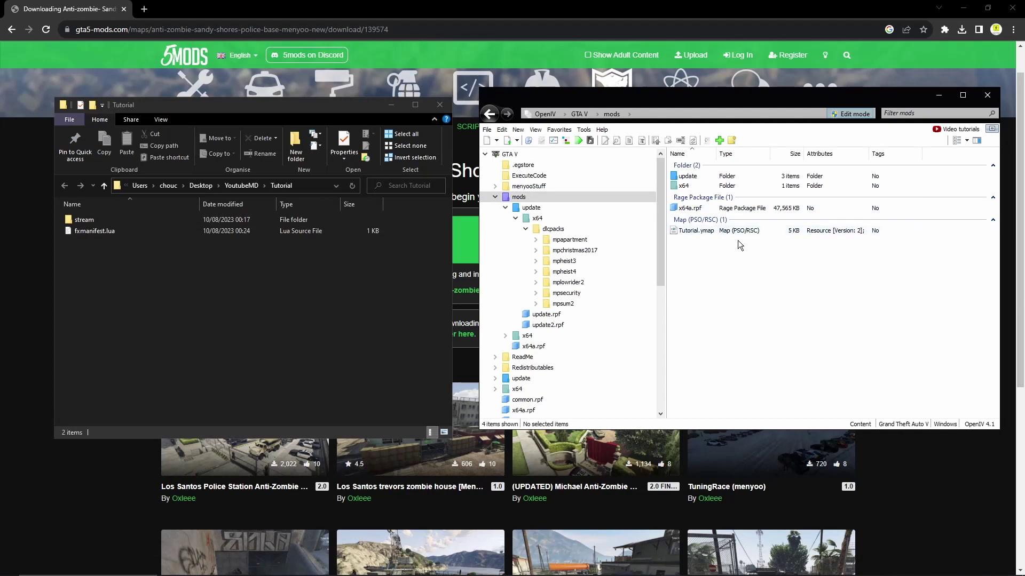
pyautogui.moveTo(716, 232); pyautogui.dragTo(90, 223)
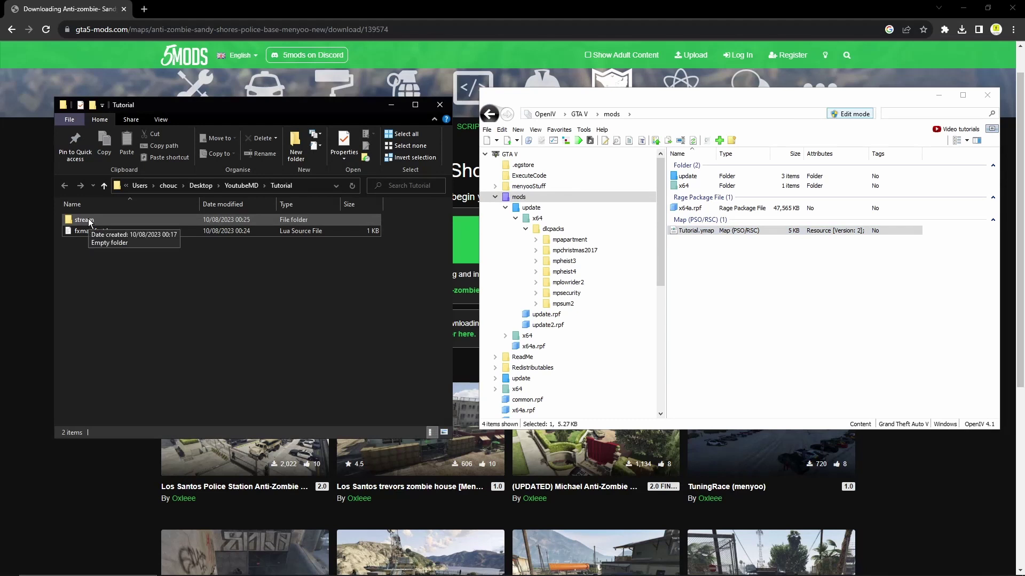
pyautogui.doubleClick(94, 222)
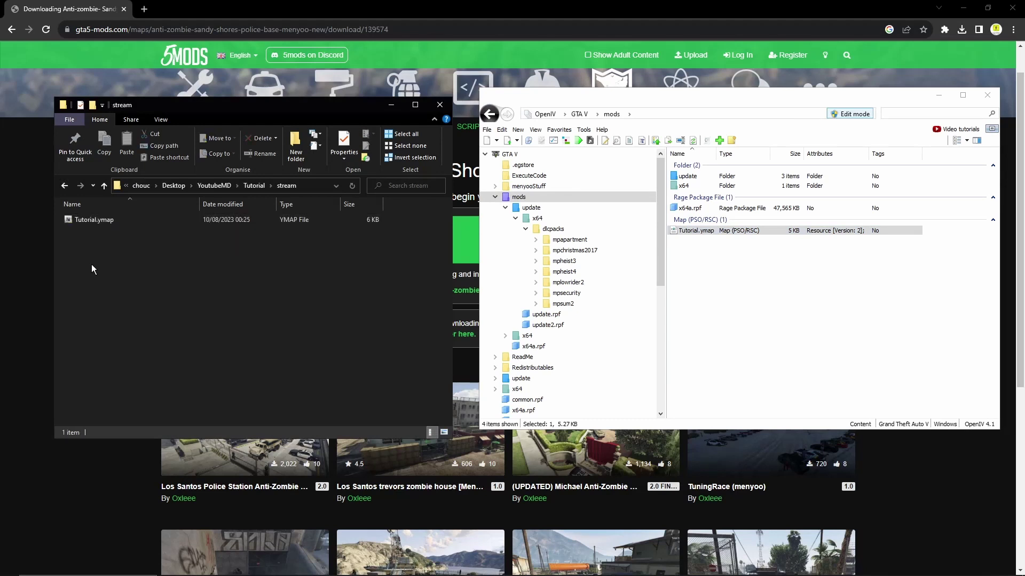
pyautogui.click(64, 185)
# Delete the original Tutorial.ymap from OpenIV's mods folder
pyautogui.click(697, 231)
pyautogui.click(706, 229)
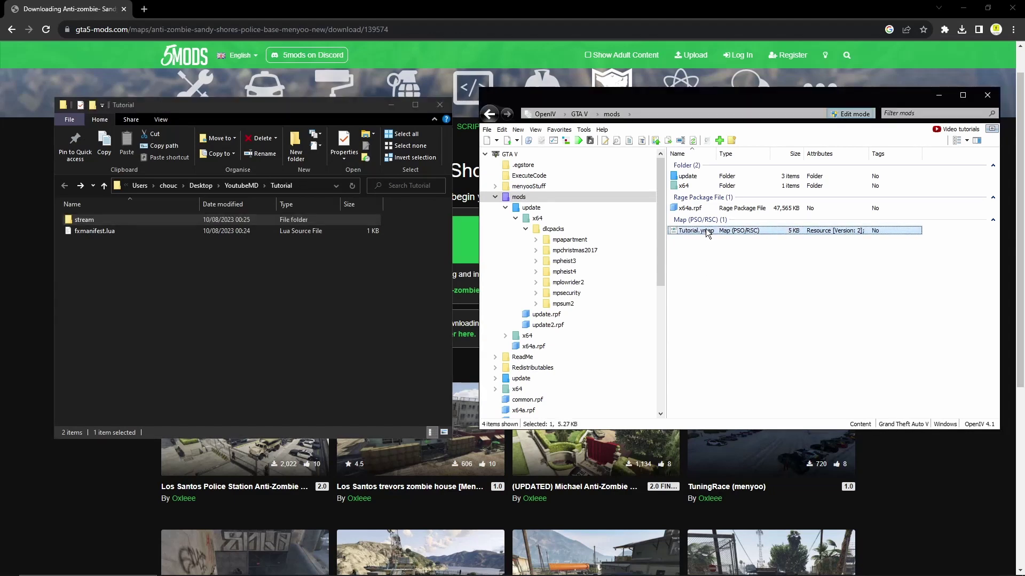
pyautogui.press('Delete')
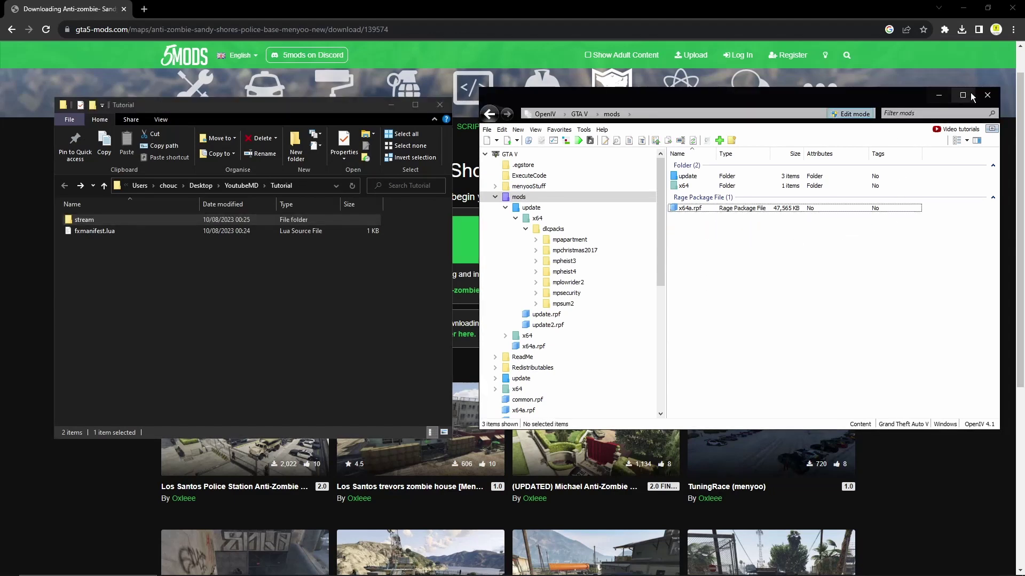